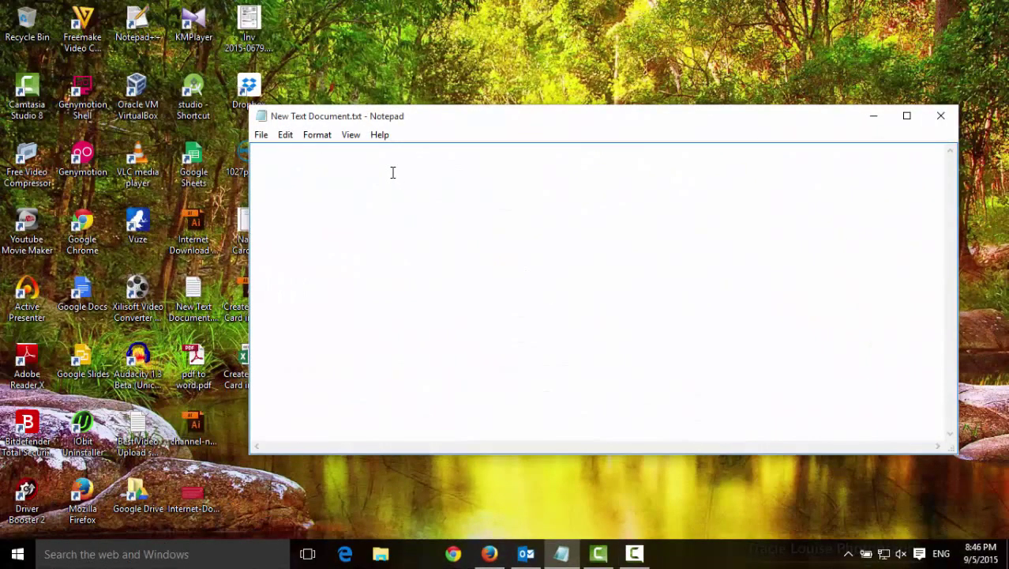
# Type the two-line Notepad note ending 'how to create name card in word'
pyautogui.write('his is the tutr')
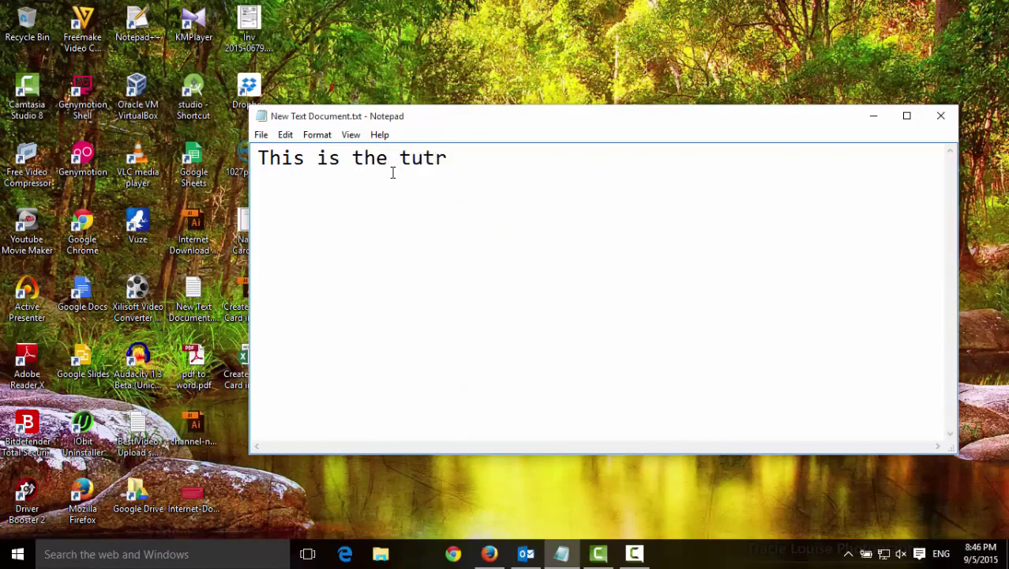
pyautogui.write('ial ')
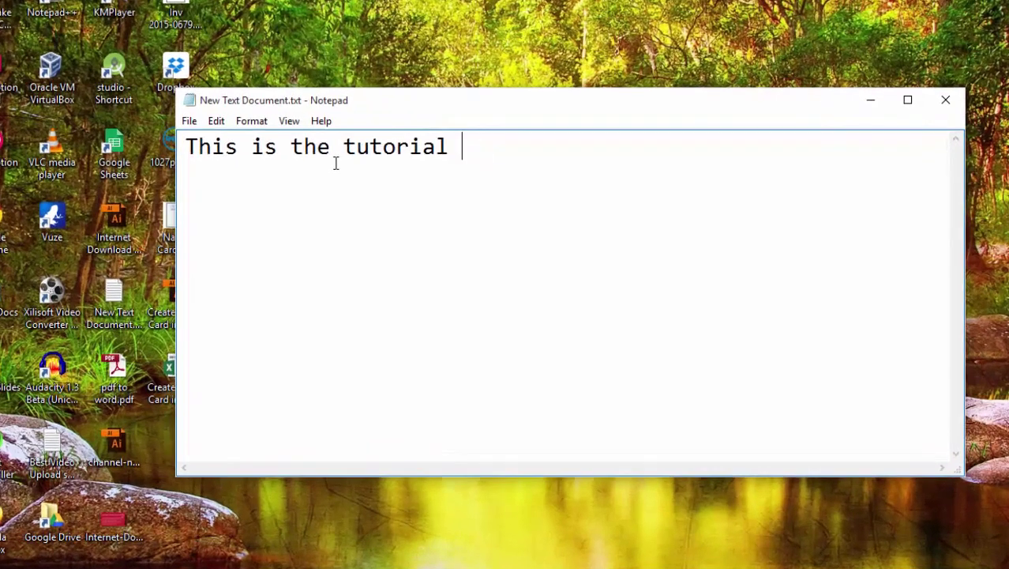
pyautogui.write('on')
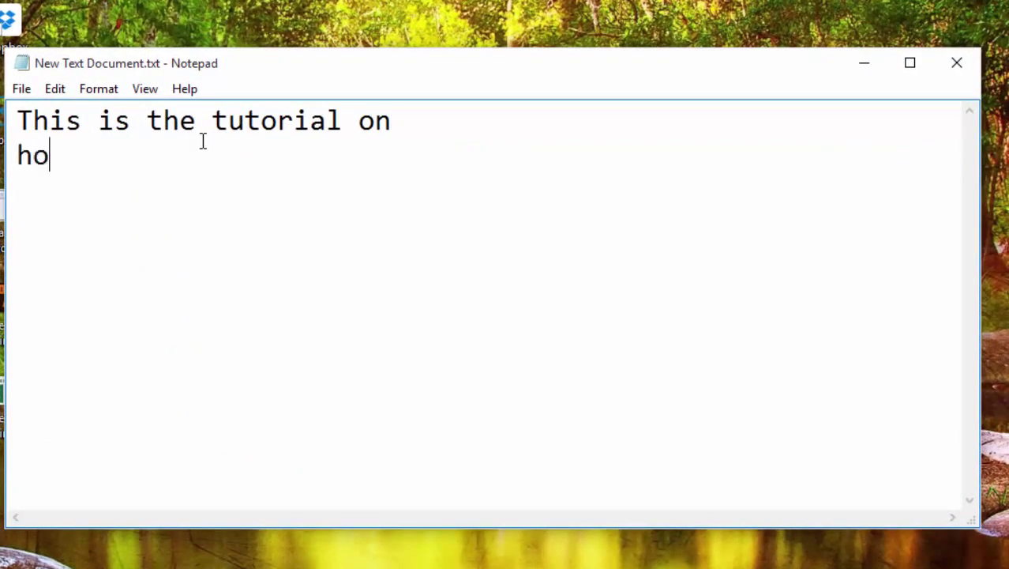
pyautogui.press('BackSpace')
pyautogui.press('BackSpace')
pyautogui.write('create name card in word')
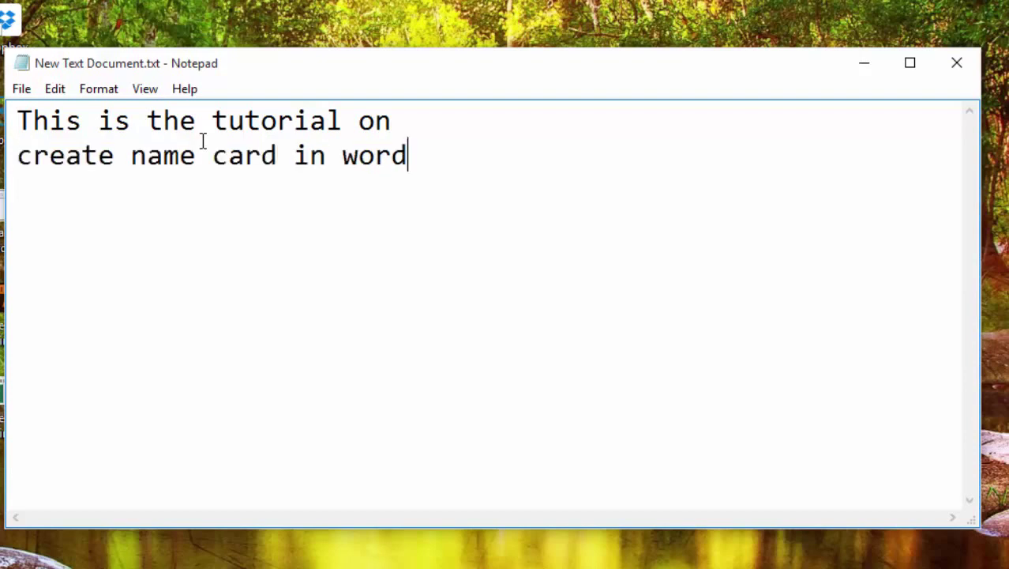
pyautogui.press('Home')
pyautogui.write('how ')
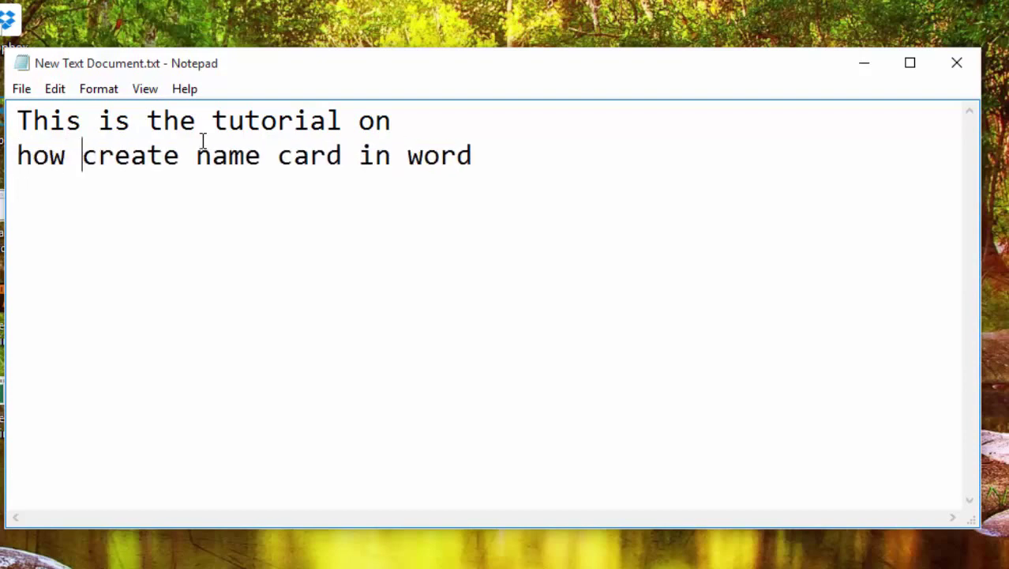
pyautogui.write('to')
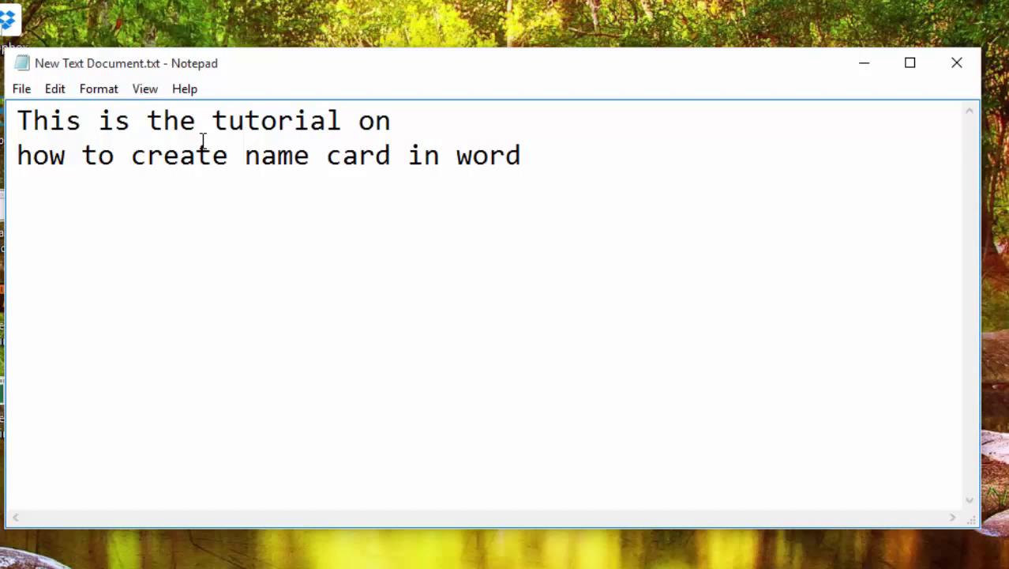
# Select the second line, shift the Notepad window, and minimize it to the desktop
pyautogui.moveTo(531, 157); pyautogui.dragTo(21, 162)
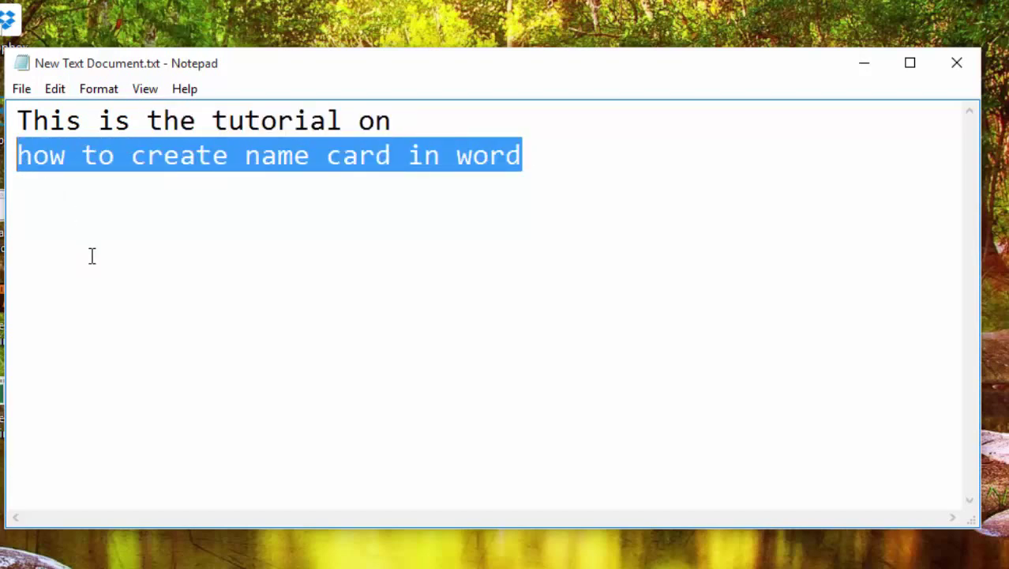
pyautogui.moveTo(139, 77); pyautogui.dragTo(159, 103)
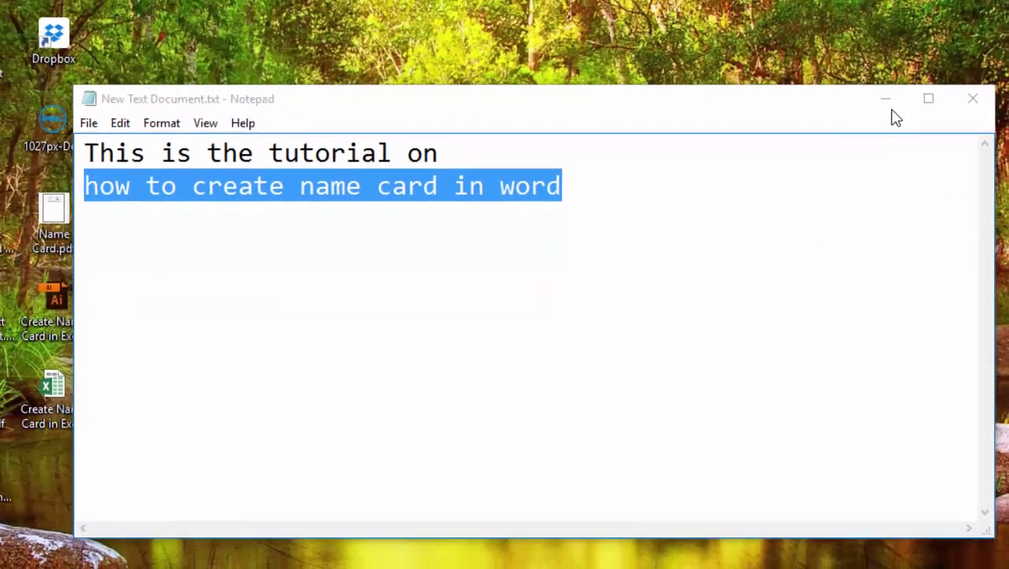
pyautogui.click(885, 91)
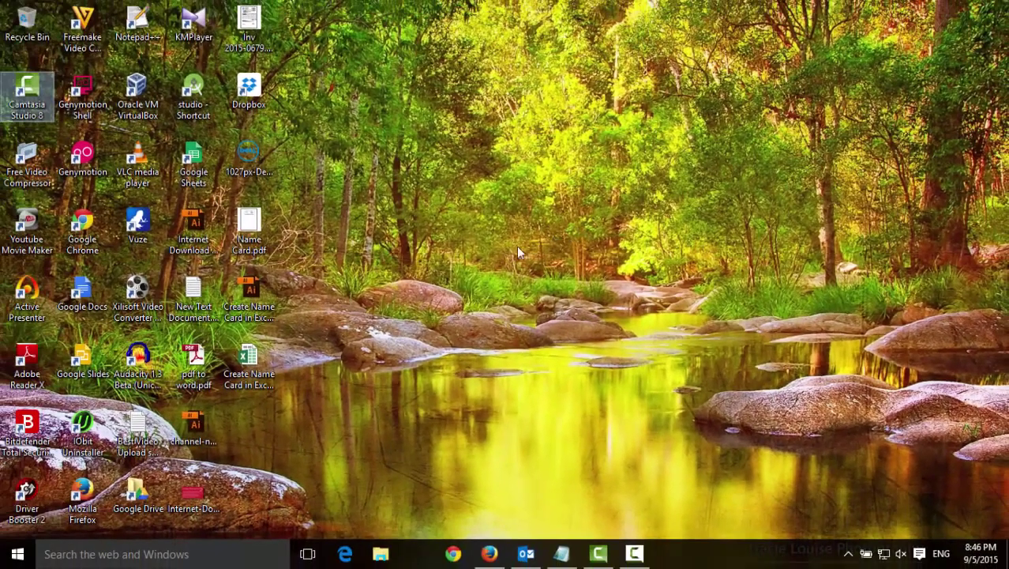
# Launch Word with 'winword' from the Run box and decline loading the template
pyautogui.press('super+r')
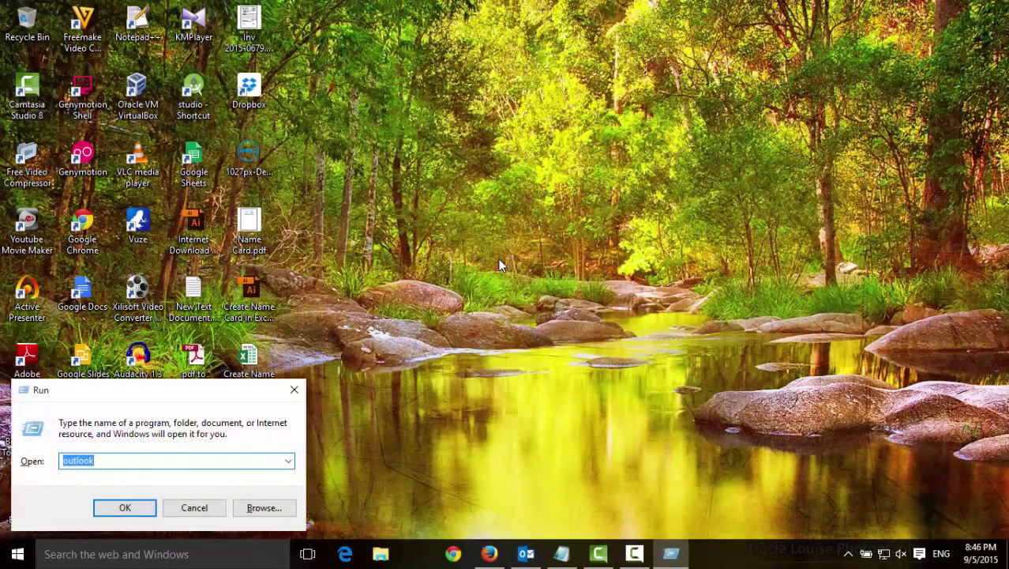
pyautogui.write('winword')
pyautogui.press('Return')
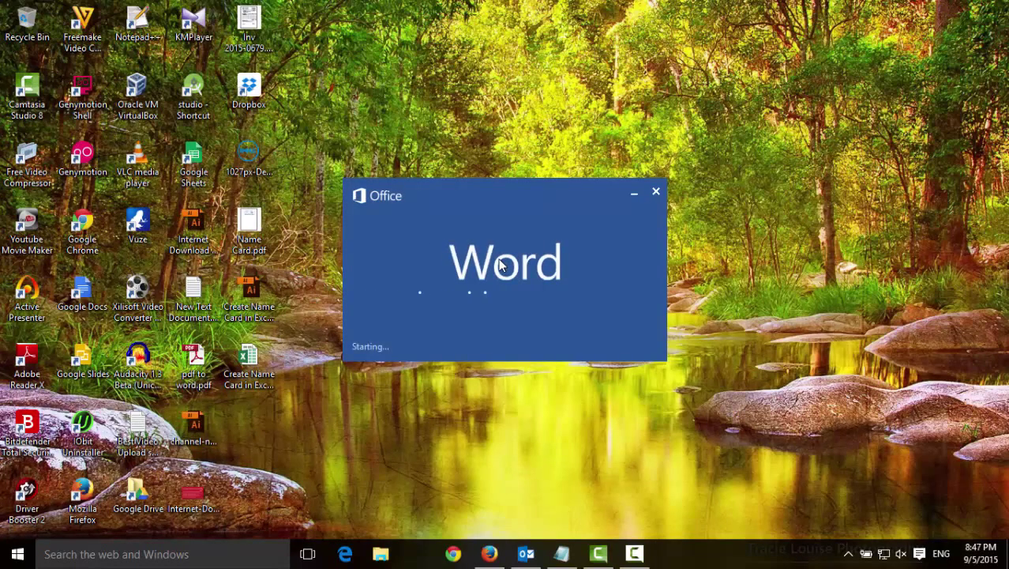
pyautogui.click(532, 322)
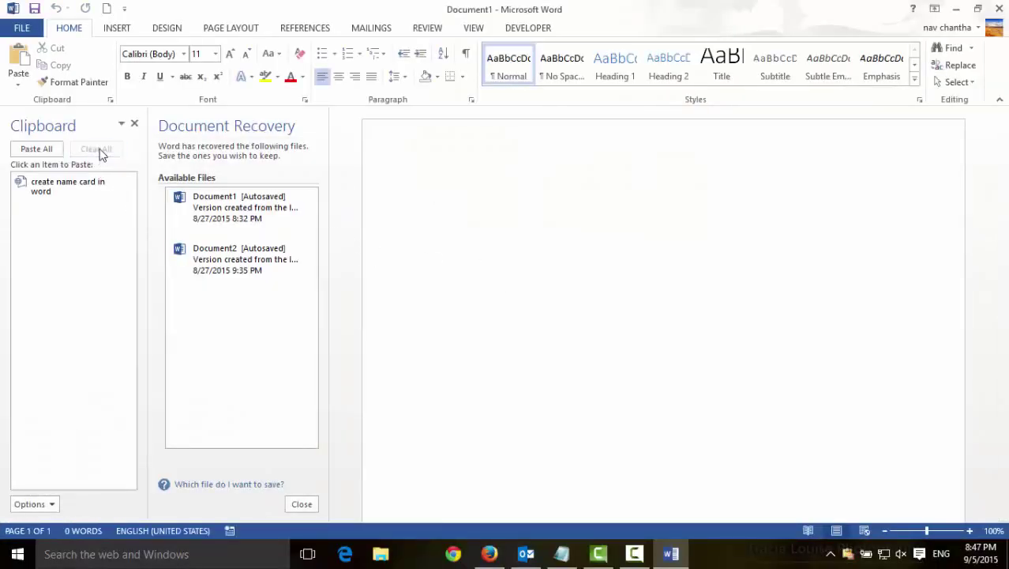
# Clear the clipboard item, then close the Clipboard and Document Recovery panes
pyautogui.click(96, 149)
pyautogui.click(134, 123)
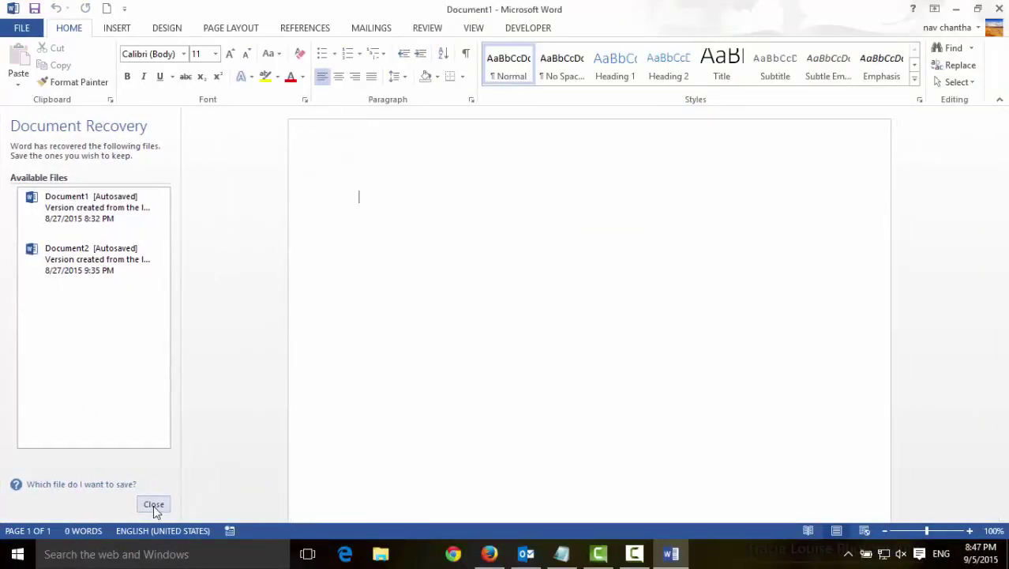
pyautogui.click(154, 504)
pyautogui.click(346, 234)
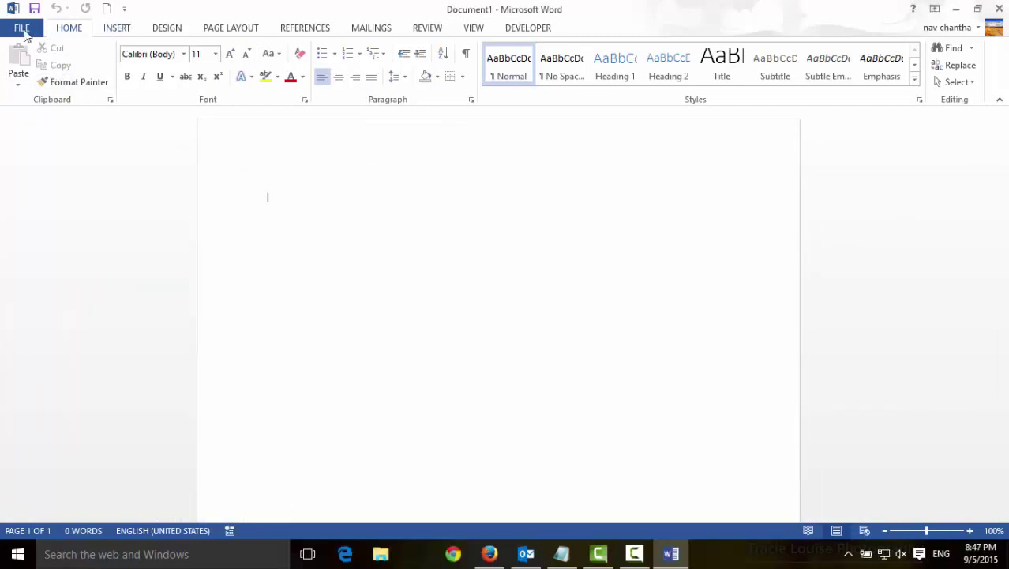
# Set the Advanced option 'Show measurements in units of' to Inches and confirm
pyautogui.click(22, 30)
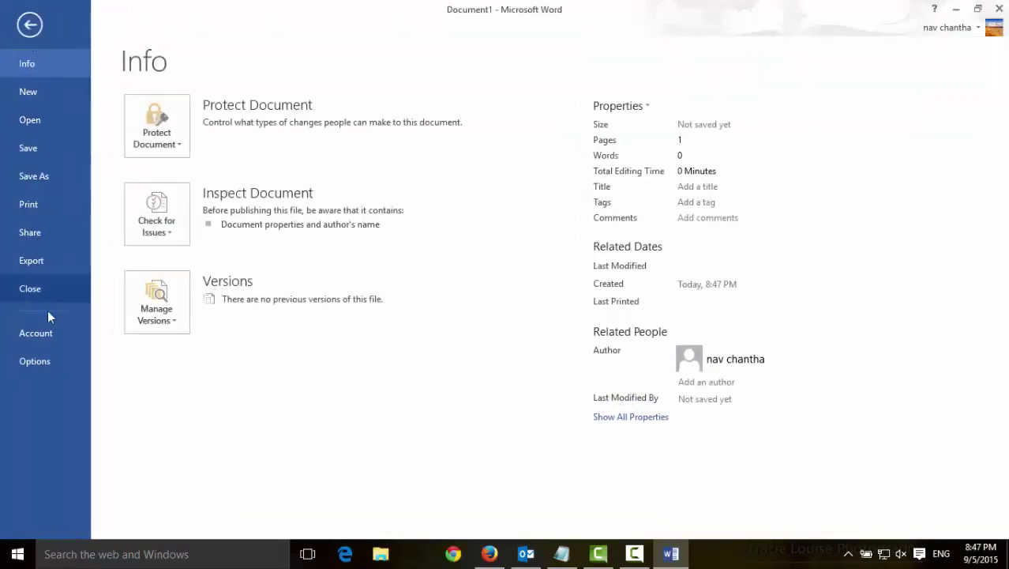
pyautogui.click(36, 361)
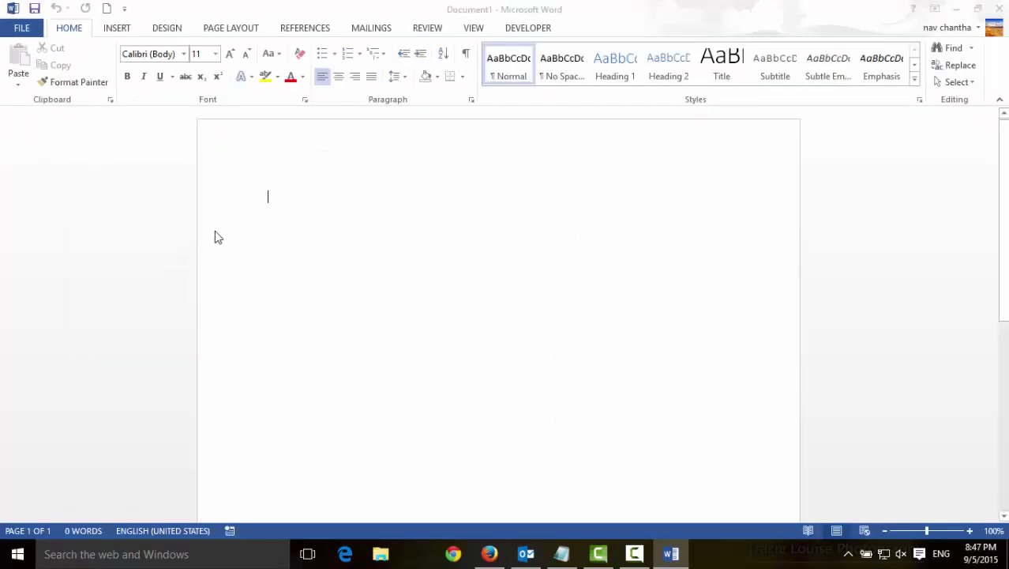
pyautogui.click(55, 140)
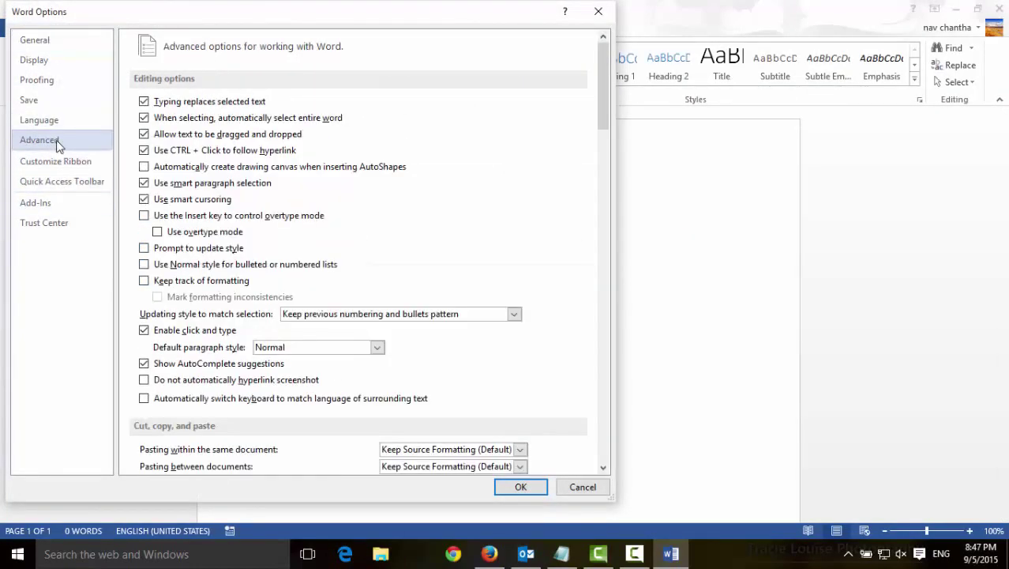
pyautogui.scroll(-6, 381, 298)
pyautogui.scroll(-1, 382, 298)
pyautogui.scroll(-6, 381, 298)
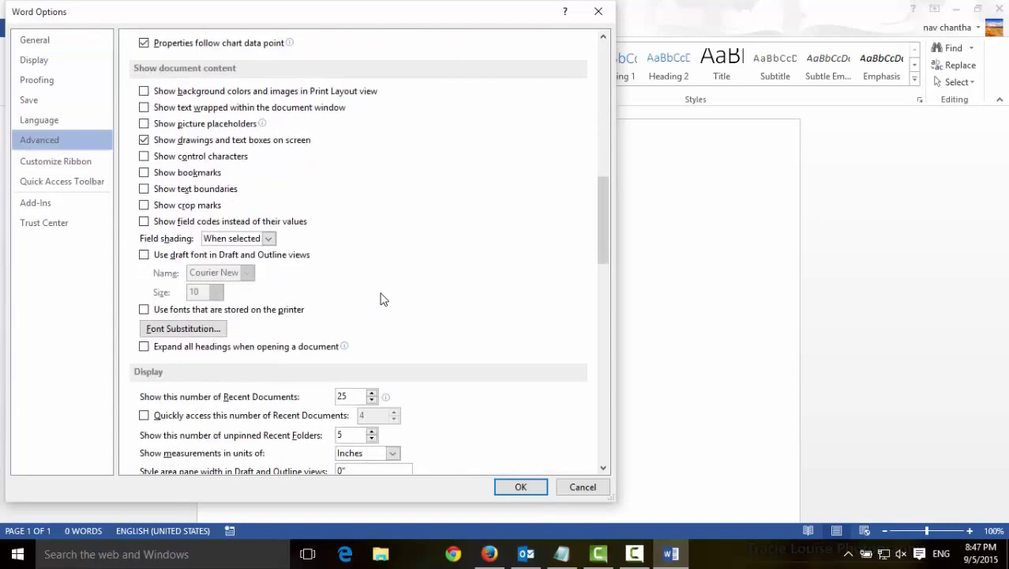
pyautogui.scroll(-2, 382, 298)
pyautogui.scroll(-1, 382, 341)
pyautogui.click(388, 310)
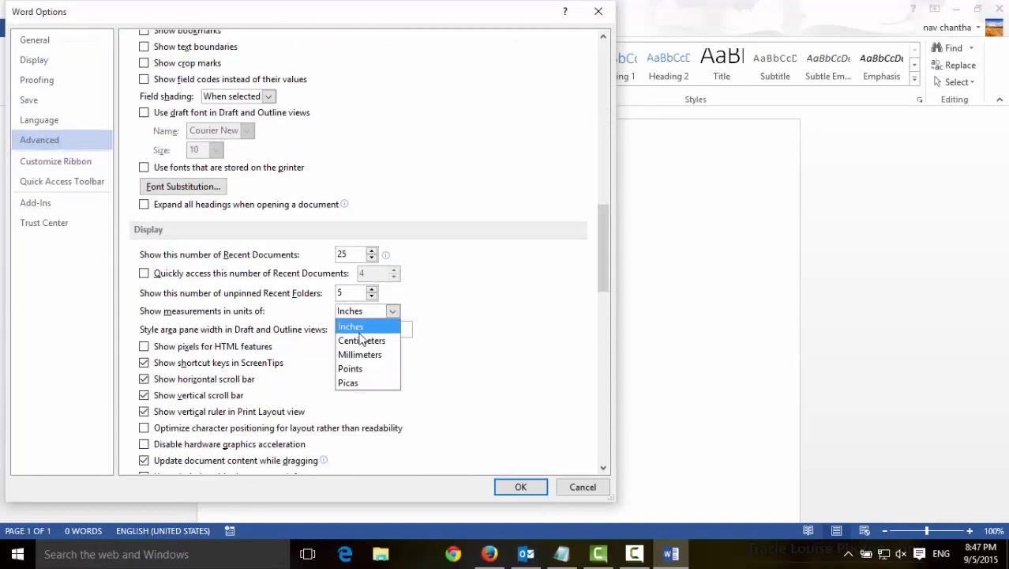
pyautogui.click(351, 327)
pyautogui.click(512, 486)
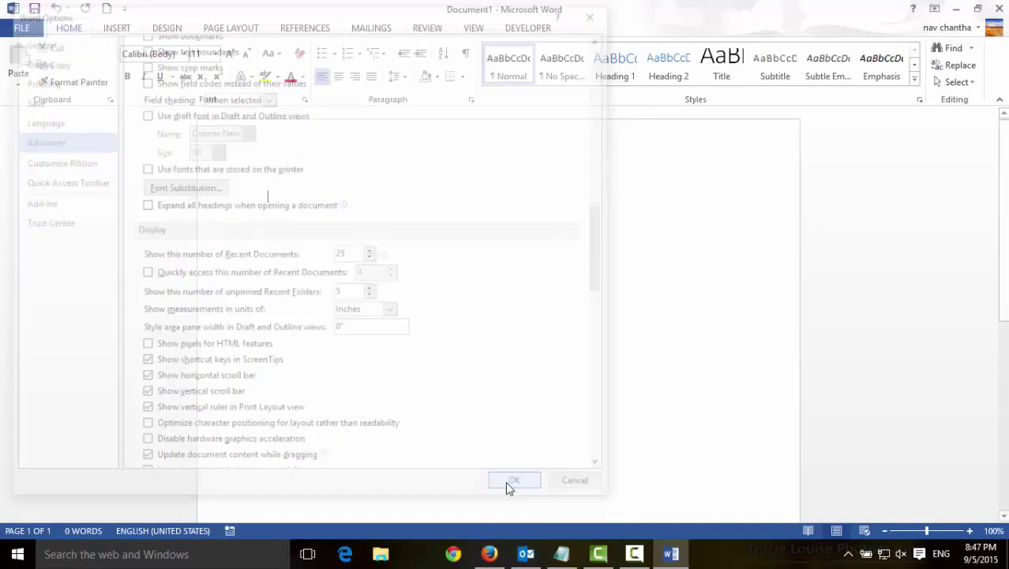
# Open the Page Setup dialog, then close it again
pyautogui.rightClick(139, 120)
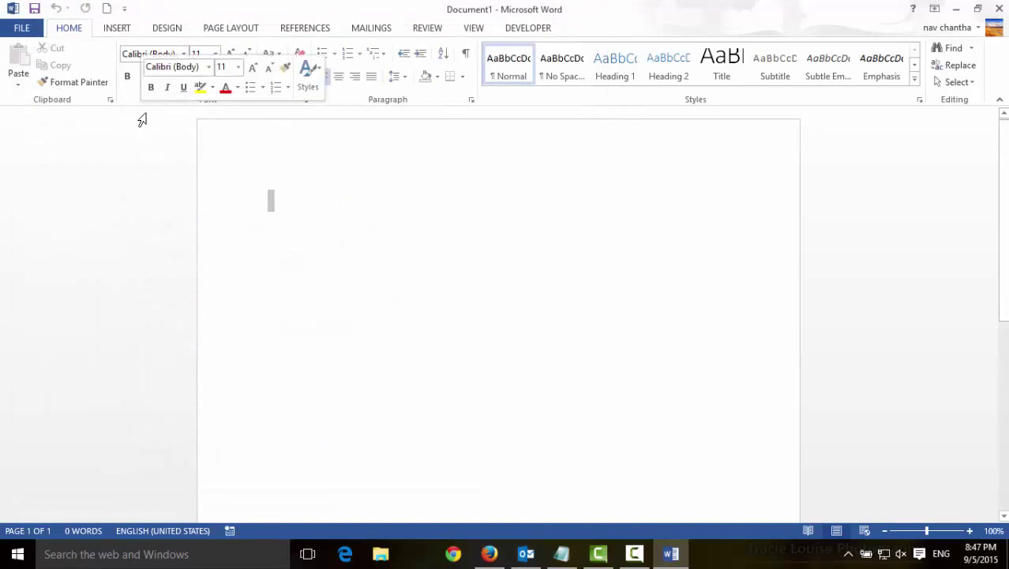
pyautogui.doubleClick(166, 108)
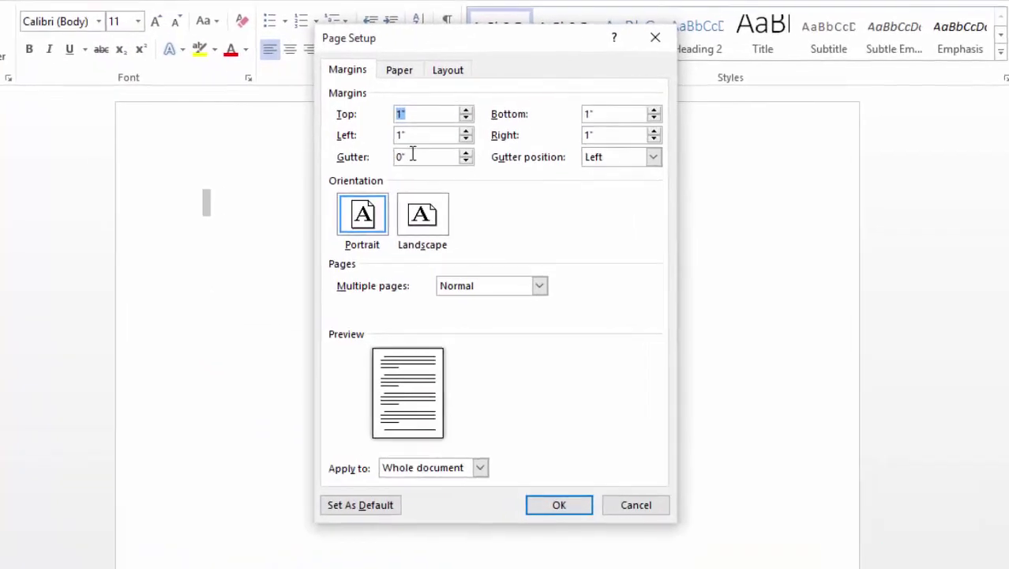
pyautogui.press('Escape')
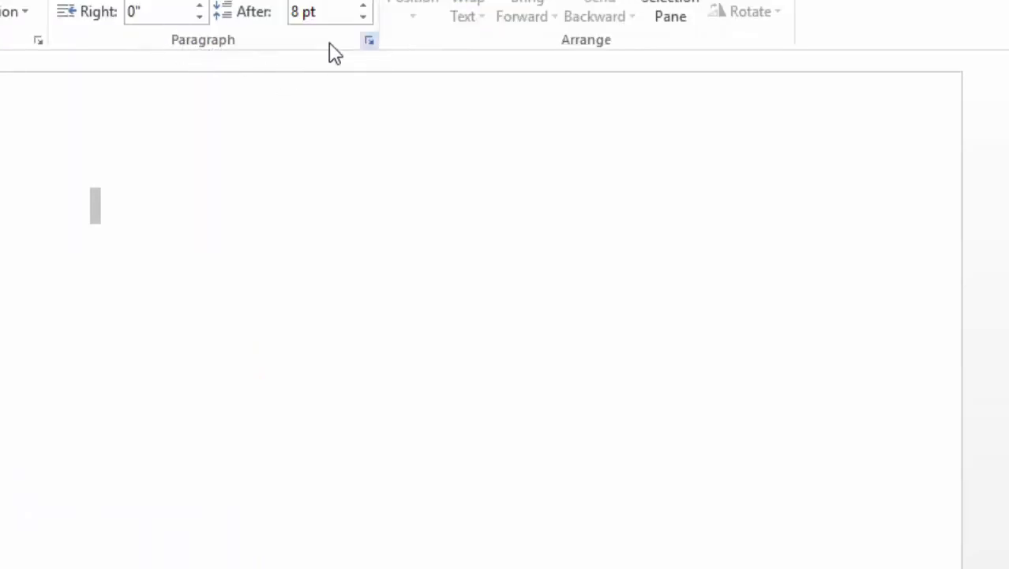
# Set a Custom paper size of 3.5 × 2 inches, dismissing the margins warning
pyautogui.click(38, 41)
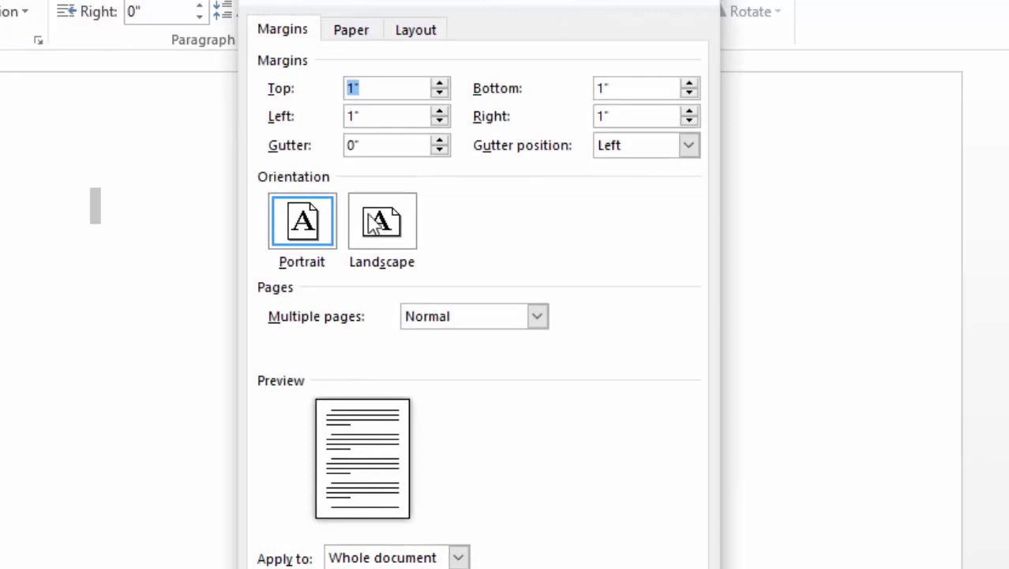
pyautogui.click(353, 30)
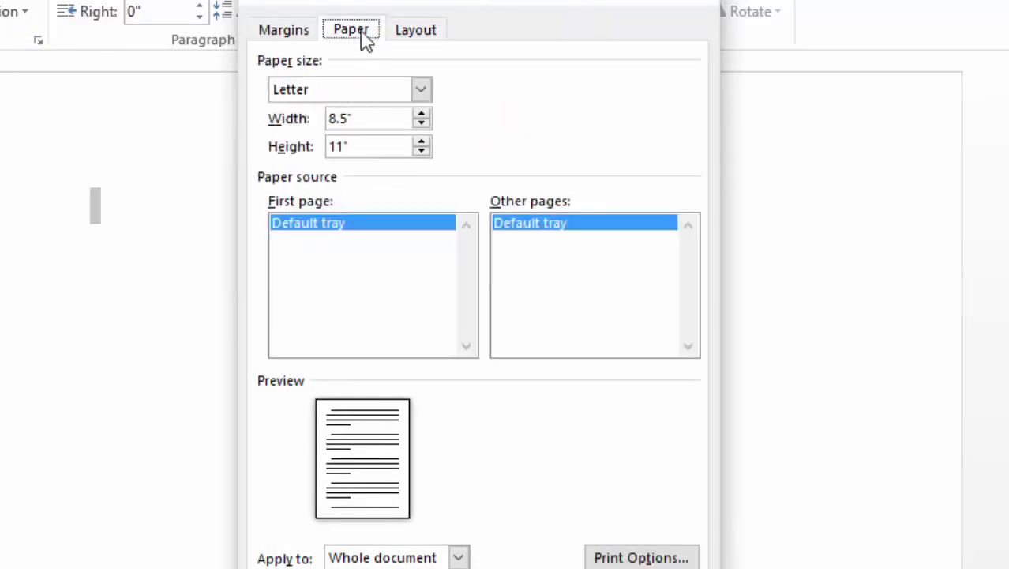
pyautogui.click(390, 89)
pyautogui.scroll(-1, 407, 160)
pyautogui.scroll(-2, 407, 161)
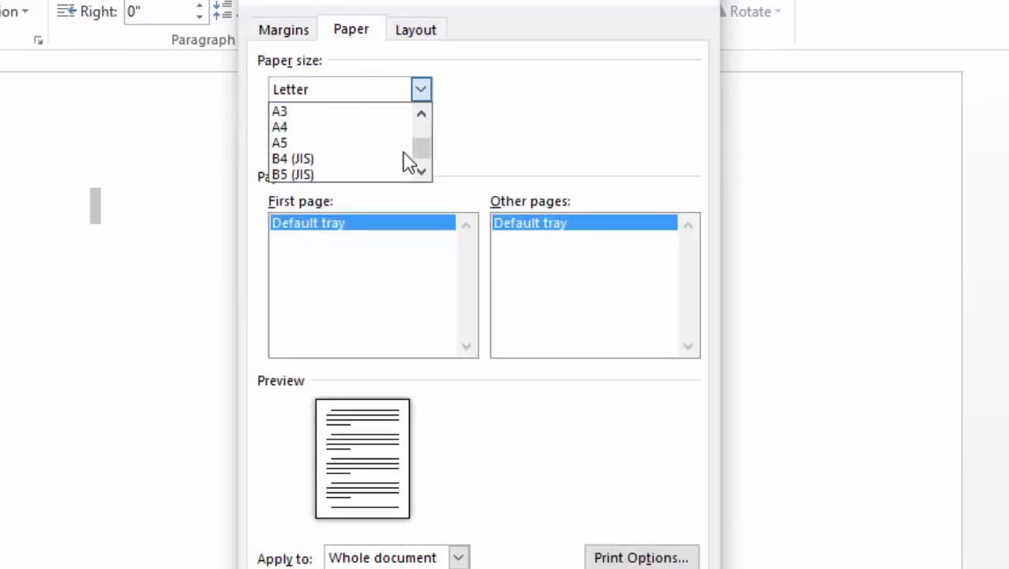
pyautogui.scroll(-1, 408, 162)
pyautogui.click(388, 174)
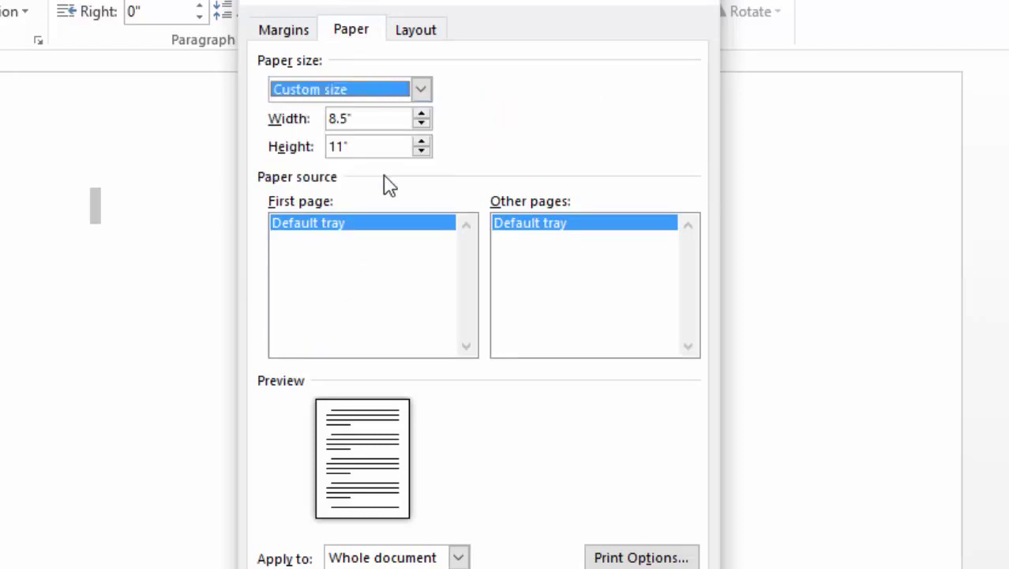
pyautogui.press('Tab')
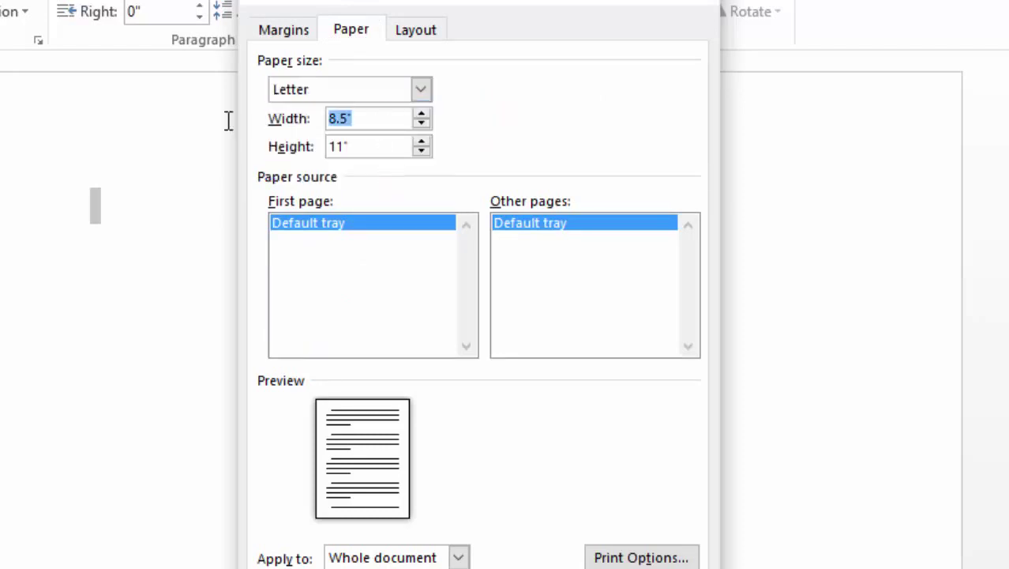
pyautogui.write('3')
pyautogui.press('Tab')
pyautogui.write('2')
pyautogui.press('Tab')
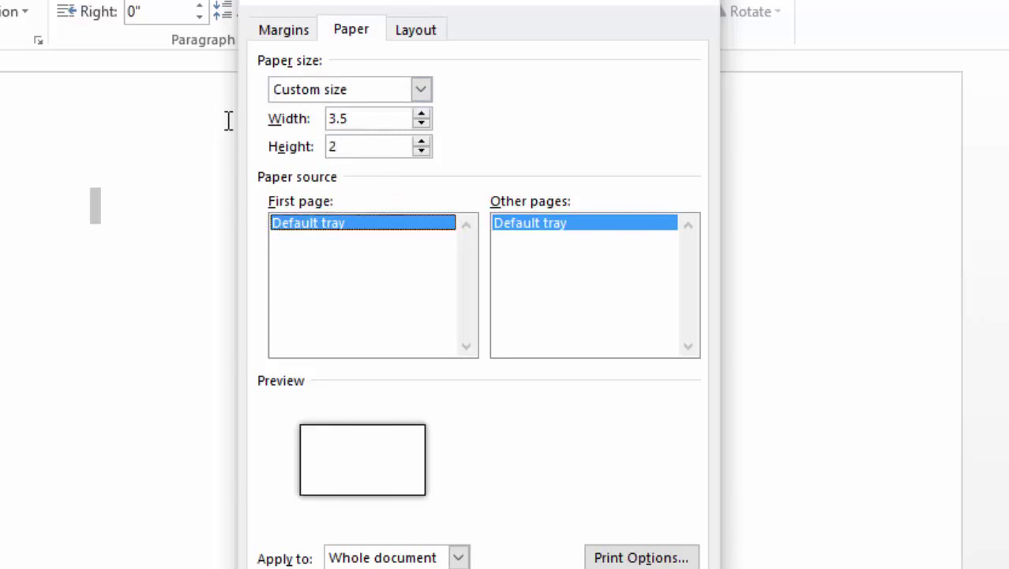
pyautogui.press('Return')
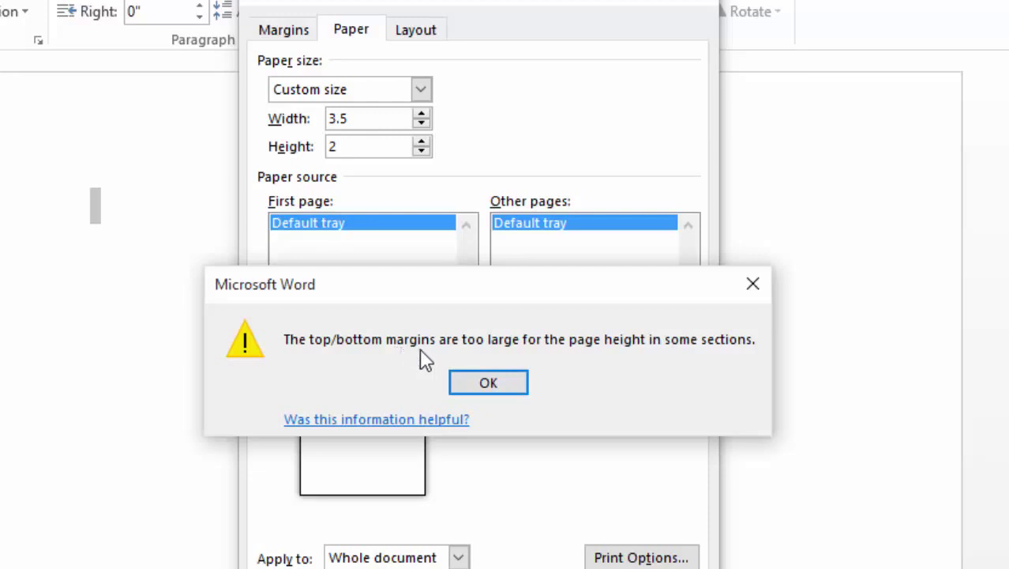
pyautogui.click(488, 390)
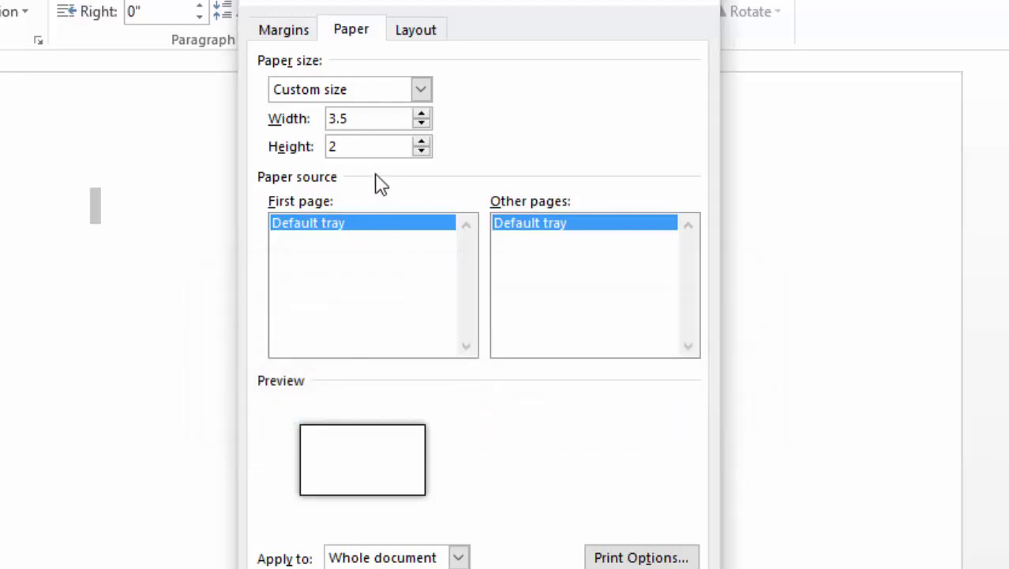
# On the Margins tab, lower the left margin, entering 0.3
pyautogui.click(282, 32)
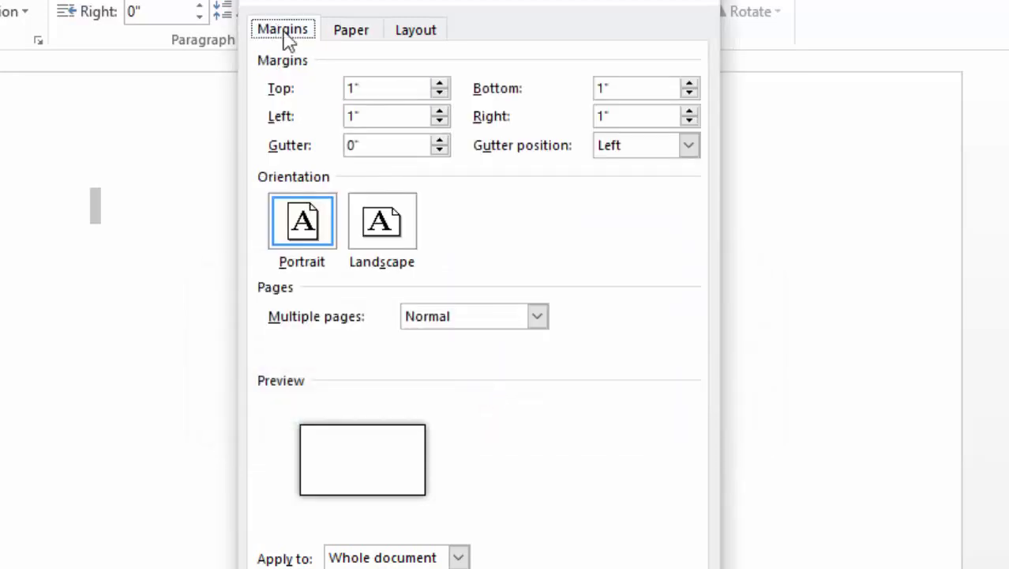
pyautogui.click(439, 121)
pyautogui.click(439, 120)
pyautogui.click(439, 121)
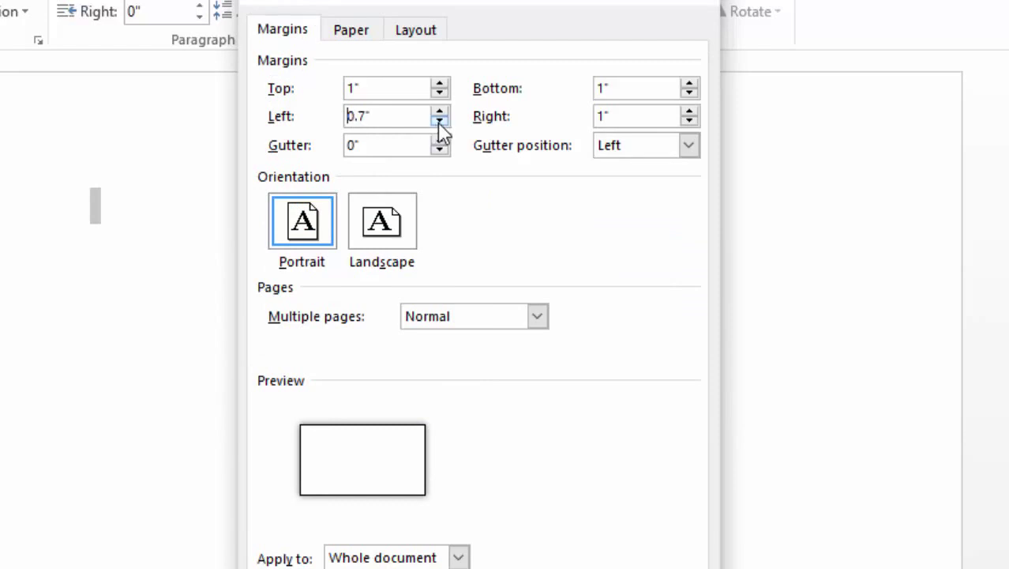
pyautogui.click(439, 121)
pyautogui.click(439, 121)
pyautogui.click(439, 121)
pyautogui.click(439, 120)
pyautogui.moveTo(417, 116); pyautogui.dragTo(348, 116)
pyautogui.write('0.3')
# Set the remaining margins to 0.1 inch and apply them to the card
pyautogui.moveTo(427, 110)
pyautogui.mouseDown()
pyautogui.moveTo(347, 116)
pyautogui.moveTo(286, 79)
pyautogui.mouseUp()
pyautogui.click(379, 89)
pyautogui.write('0.1')
pyautogui.doubleClick(620, 90)
pyautogui.moveTo(638, 117); pyautogui.dragTo(532, 110)
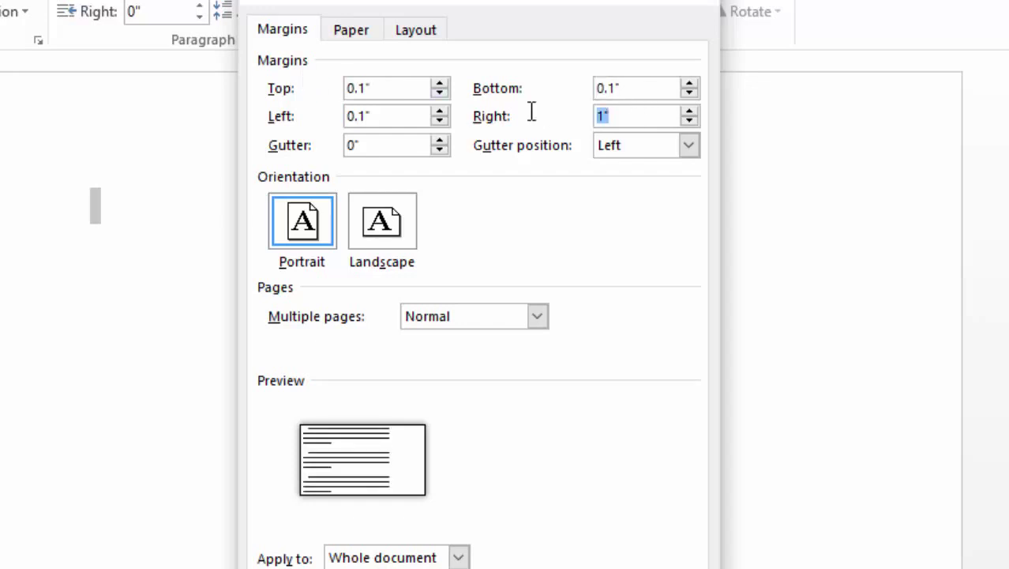
pyautogui.write('0.1')
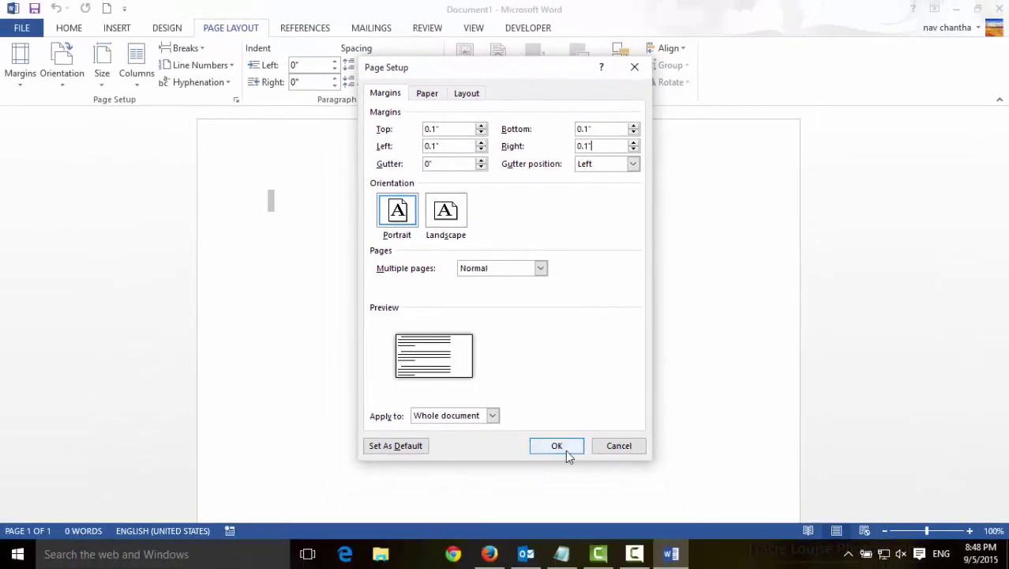
pyautogui.click(566, 449)
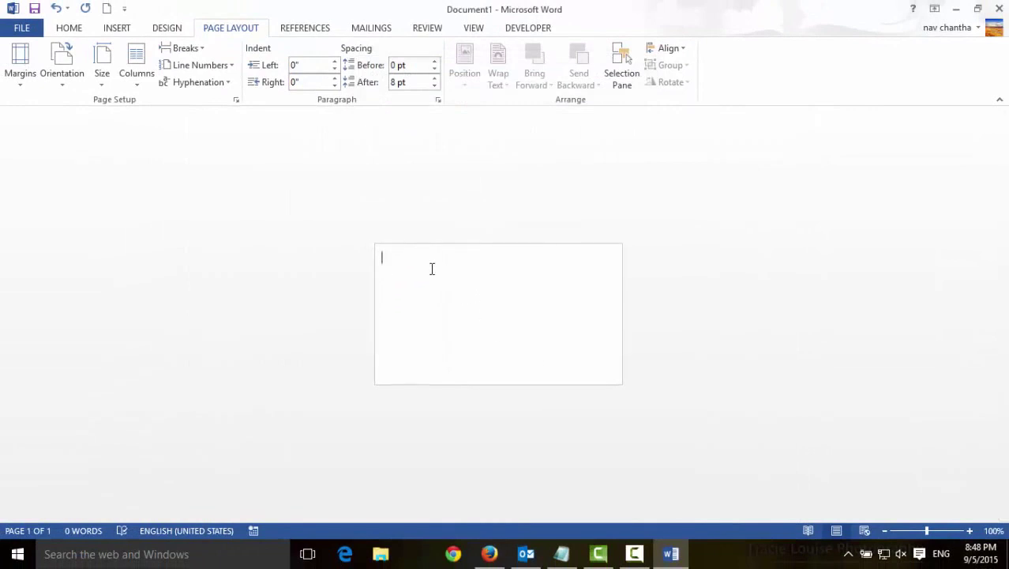
# Zoom in to about 150% on the card and open the Insert Shapes gallery
pyautogui.scroll(2, 432, 266)
pyautogui.scroll(3, 432, 266)
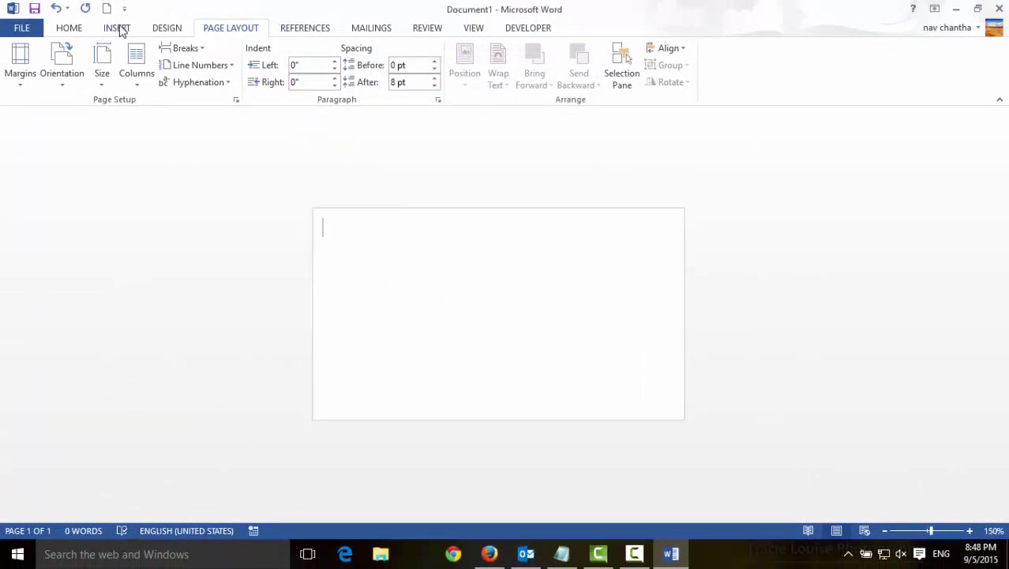
pyautogui.scroll(2, 165, 40)
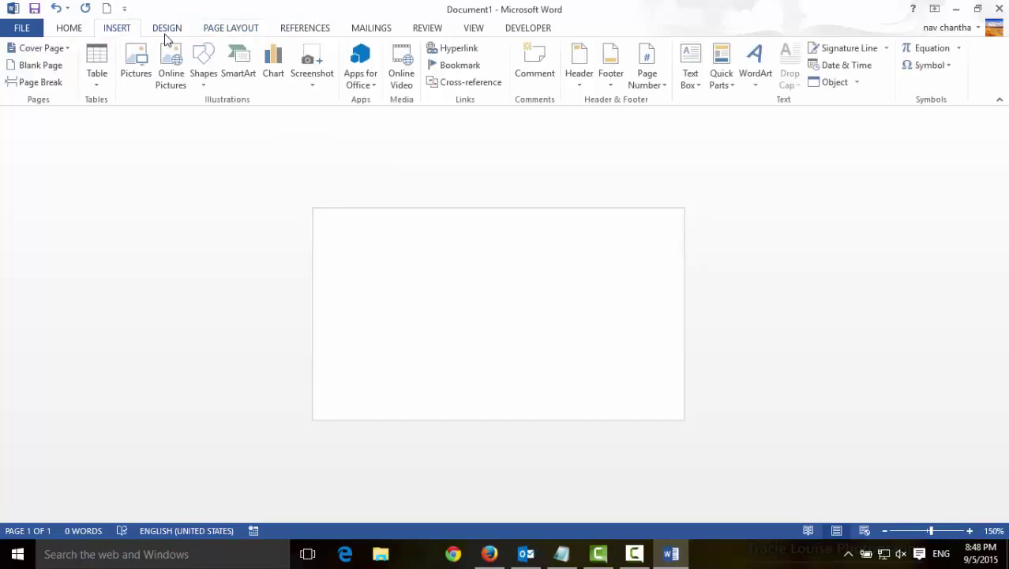
pyautogui.click(198, 85)
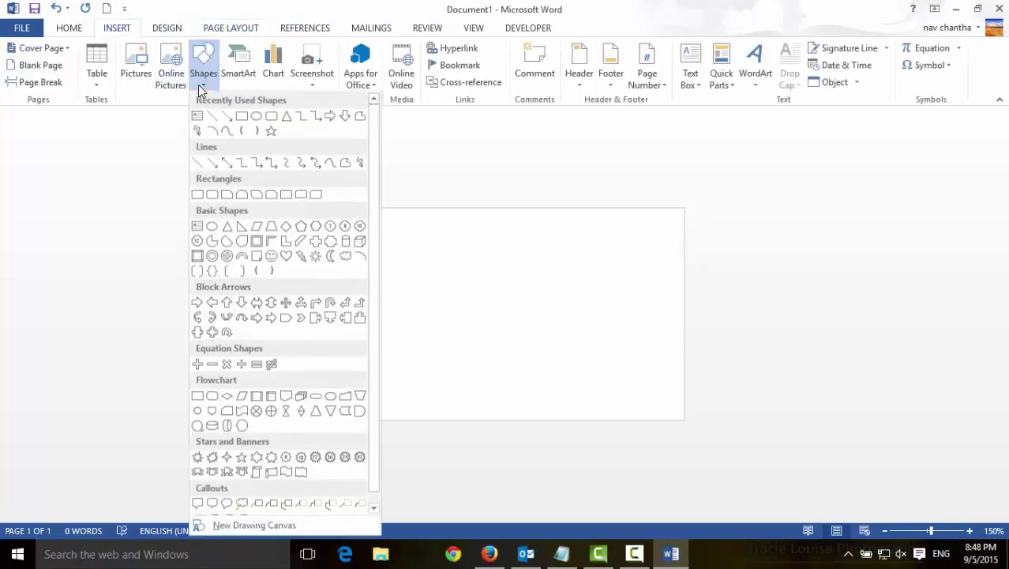
# Draw a rectangle over the left part of the card
pyautogui.click(241, 117)
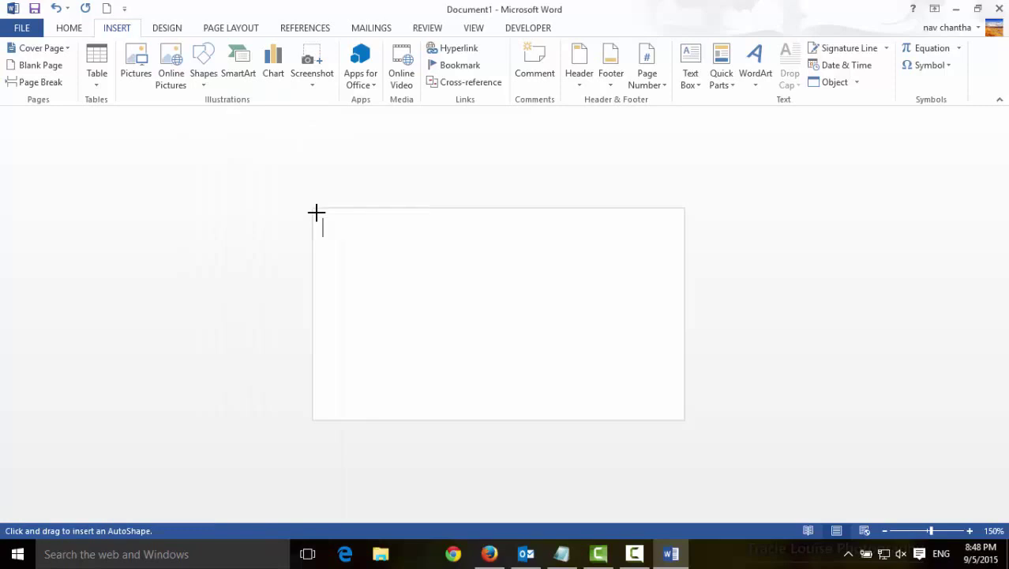
pyautogui.moveTo(317, 214); pyautogui.dragTo(491, 420)
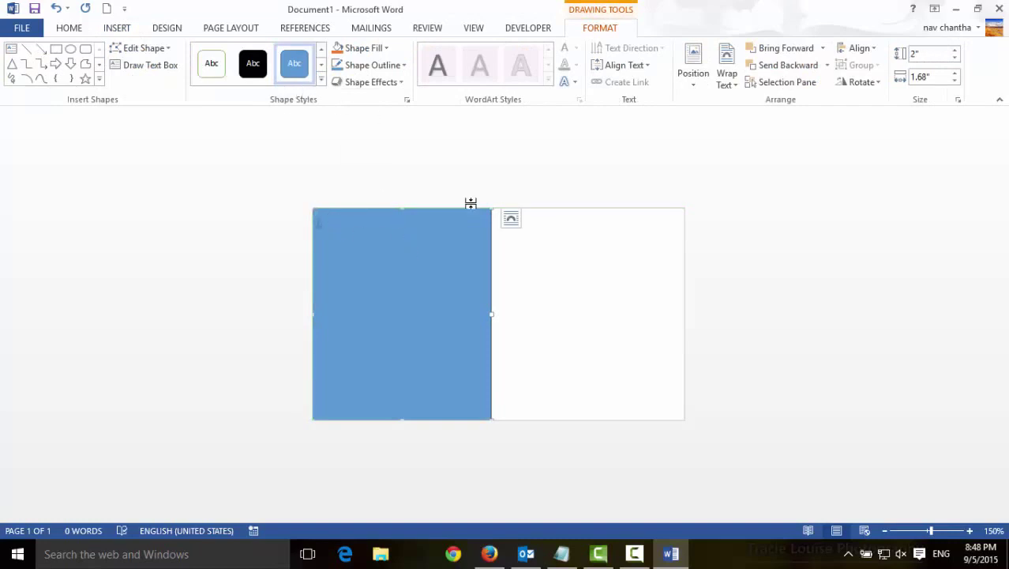
pyautogui.click(460, 185)
pyautogui.click(457, 257)
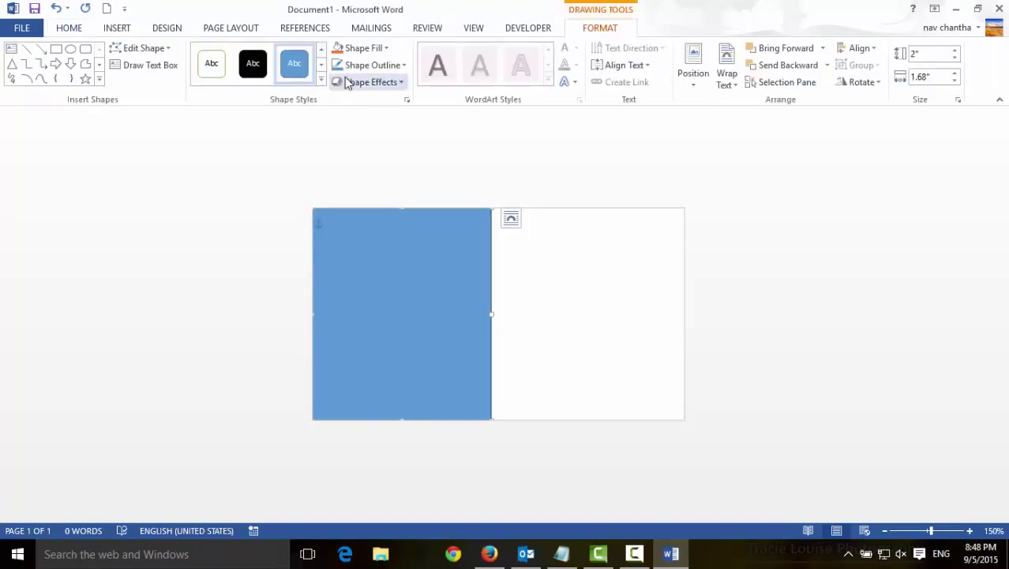
# Give the rectangle No Outline and a light blue fill
pyautogui.click(368, 65)
pyautogui.click(370, 196)
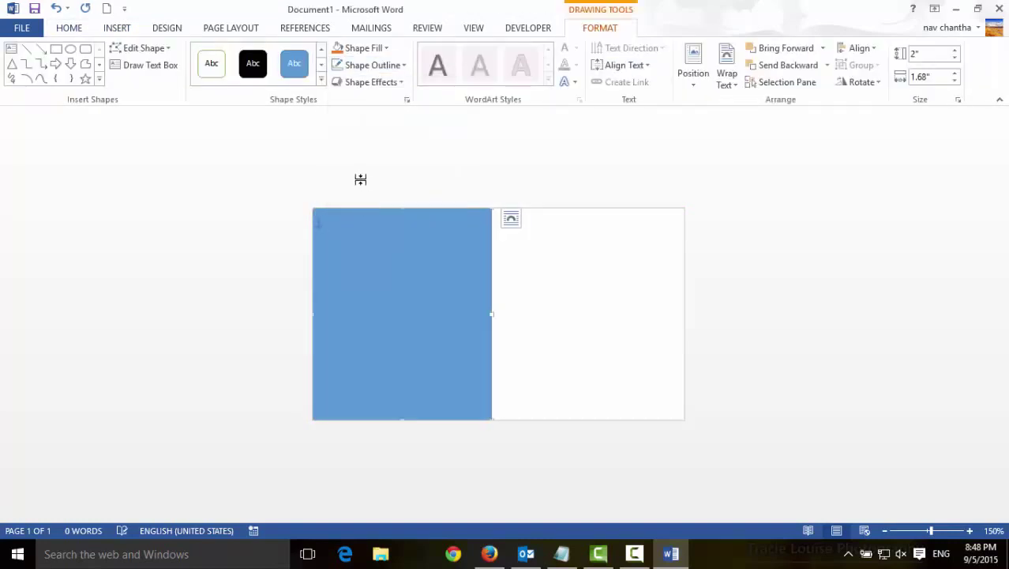
pyautogui.click(355, 49)
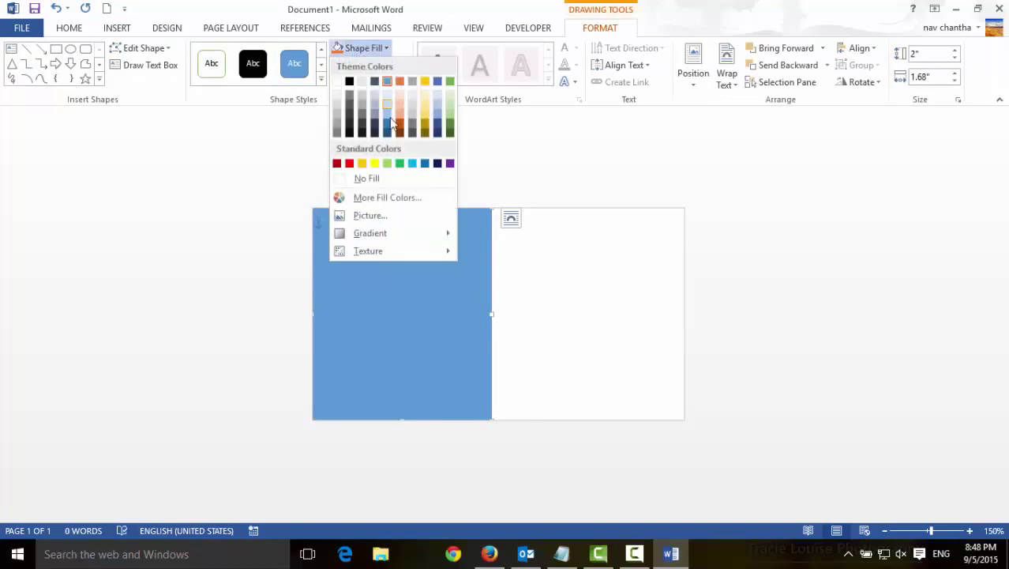
pyautogui.click(412, 165)
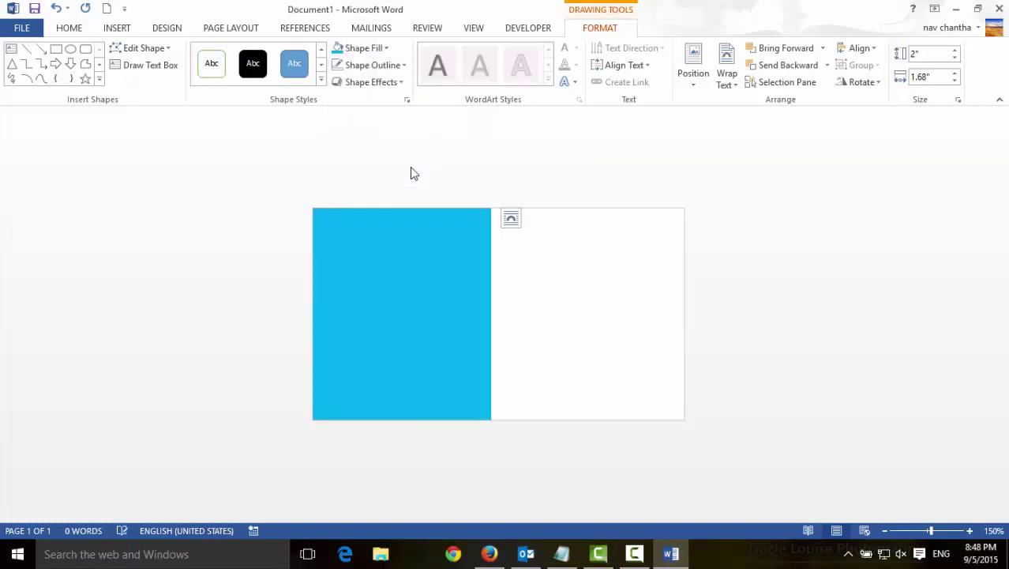
pyautogui.click(459, 170)
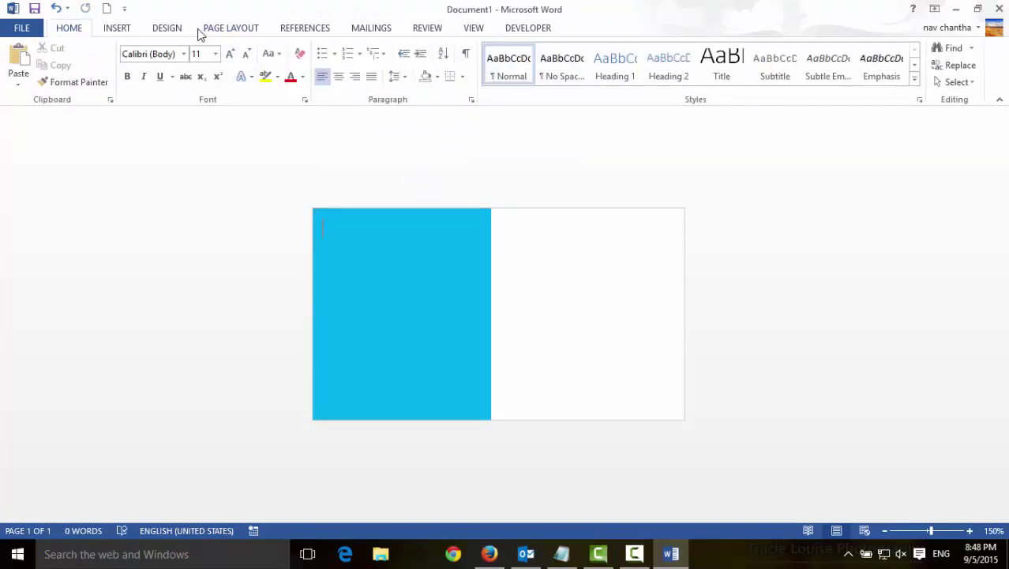
# Insert 1027px-Dell_Logo.png from the Desktop and resize it to about 1.08 inches square
pyautogui.click(127, 30)
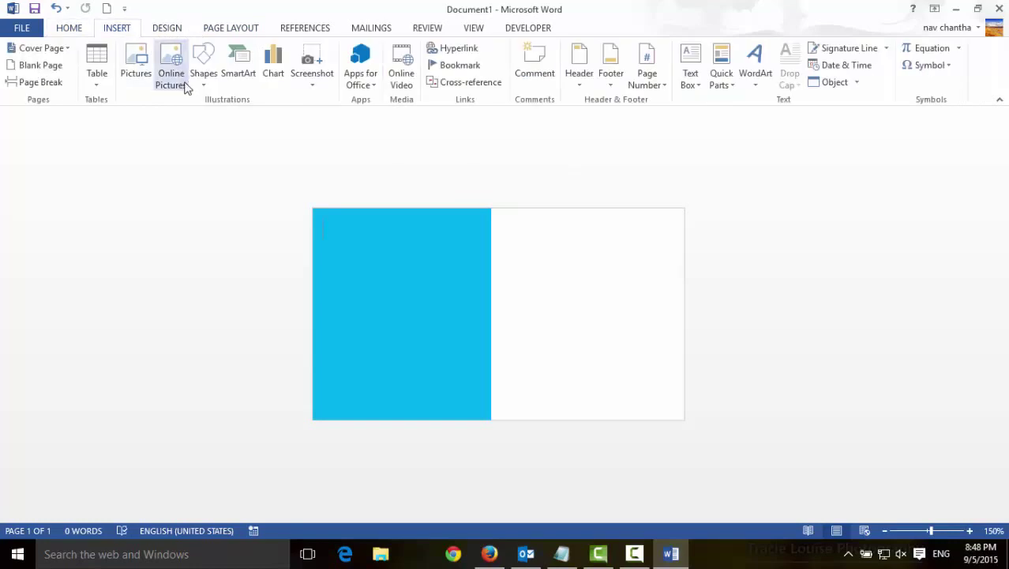
pyautogui.click(136, 67)
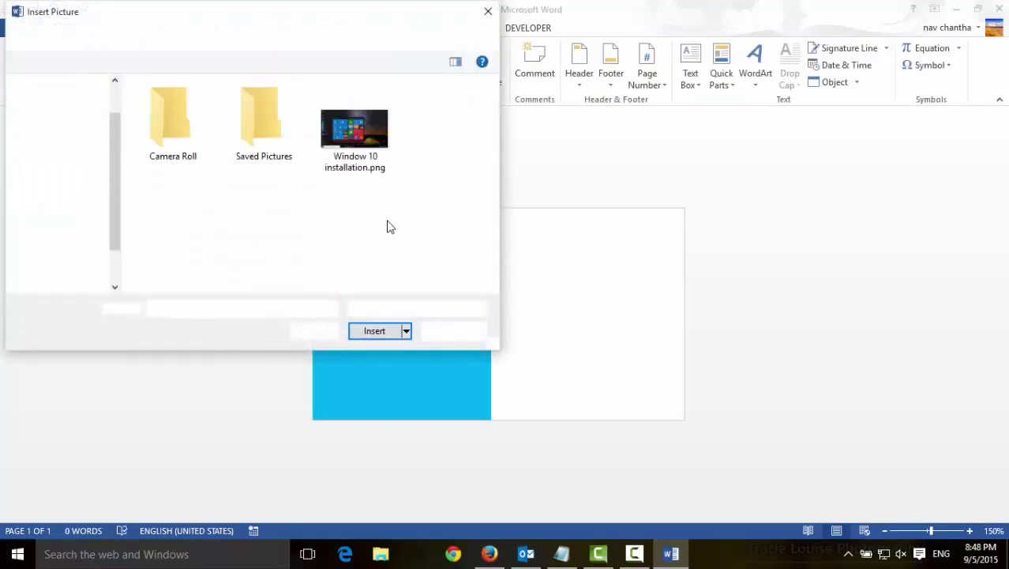
pyautogui.click(61, 177)
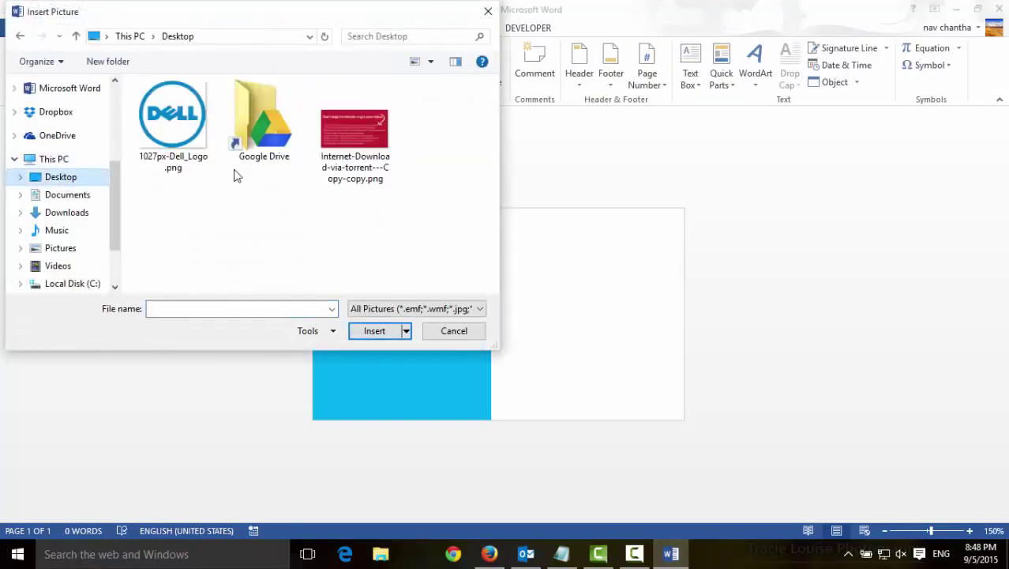
pyautogui.doubleClick(189, 146)
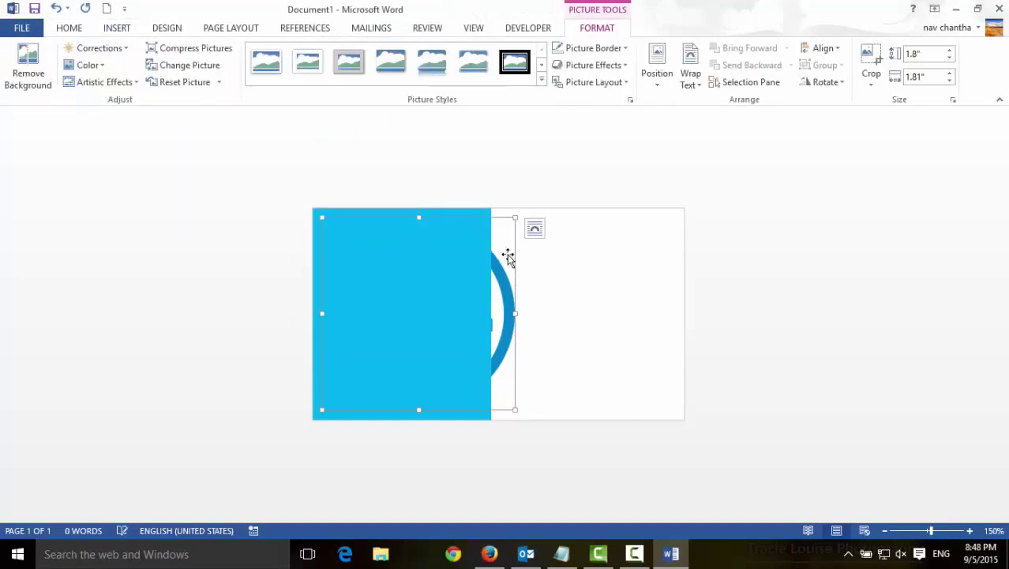
pyautogui.moveTo(515, 217); pyautogui.dragTo(368, 292)
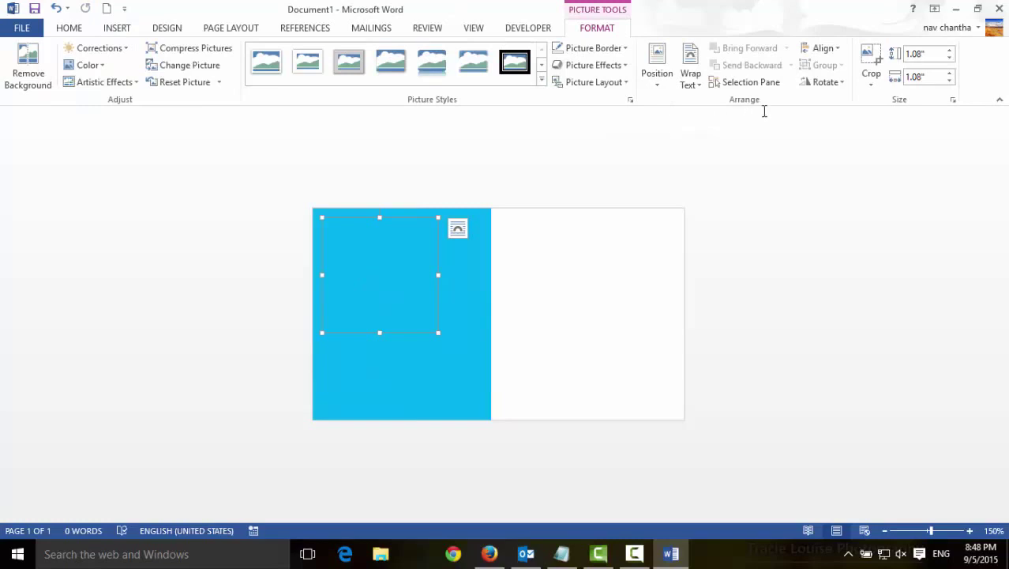
pyautogui.click(840, 52)
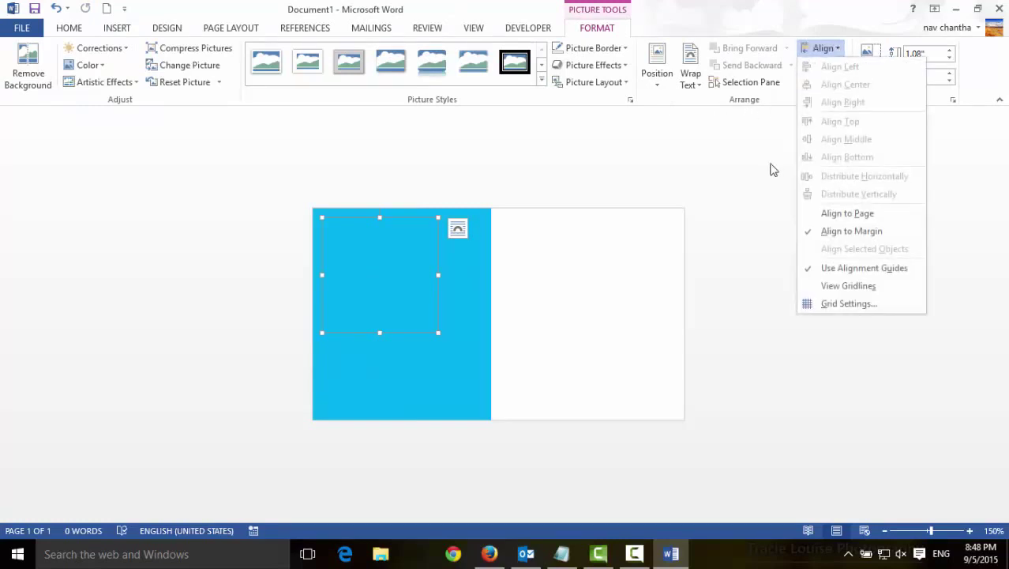
pyautogui.press('Escape')
pyautogui.press('Delete')
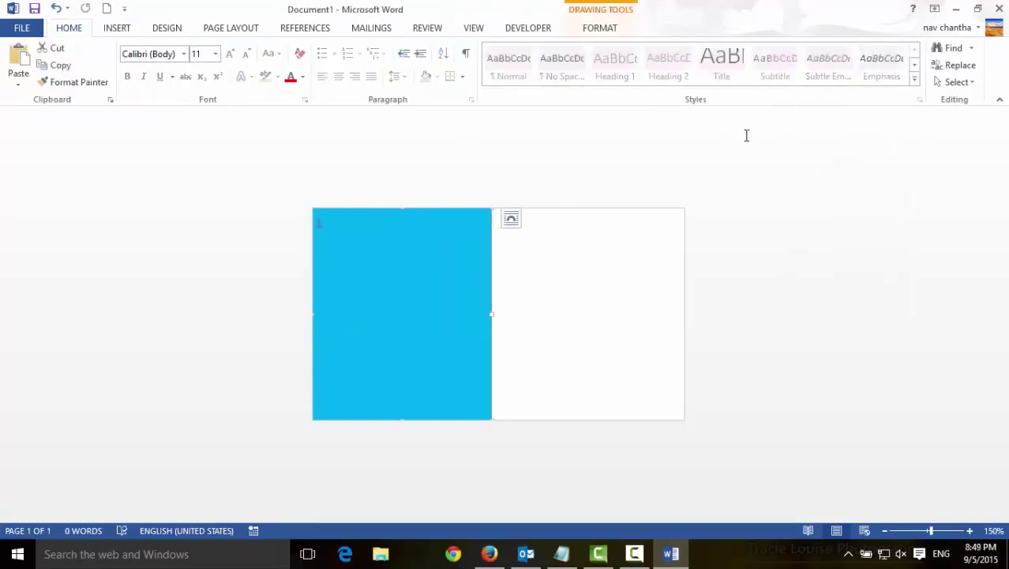
# Send the blue rectangle behind text so the logo sits on top
pyautogui.click(611, 34)
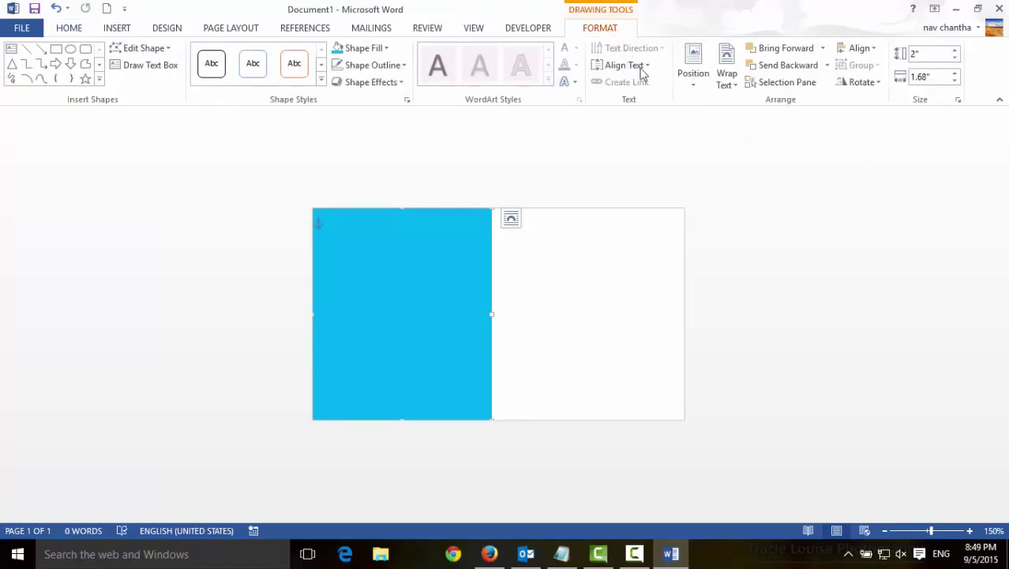
pyautogui.click(826, 64)
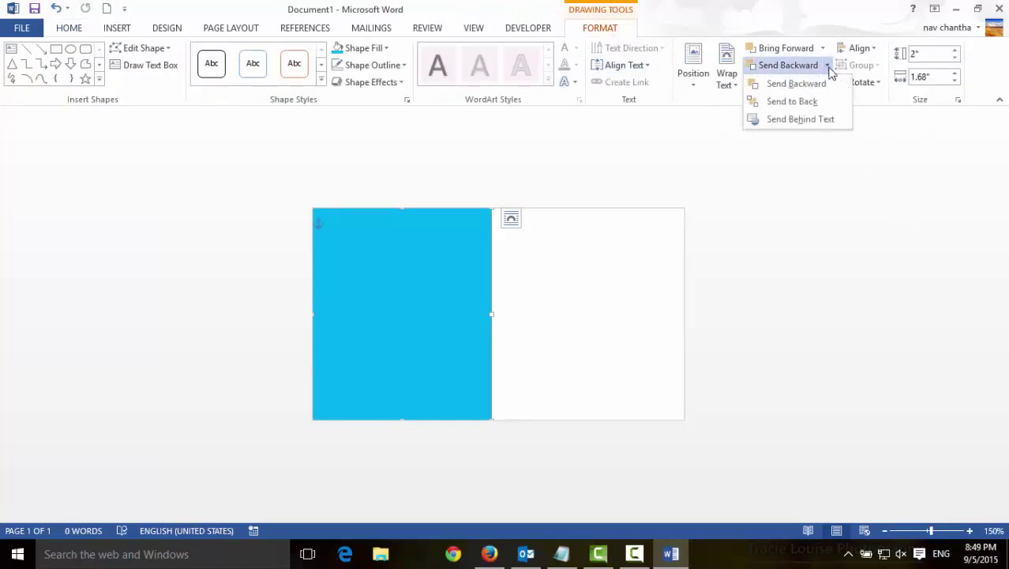
pyautogui.click(829, 118)
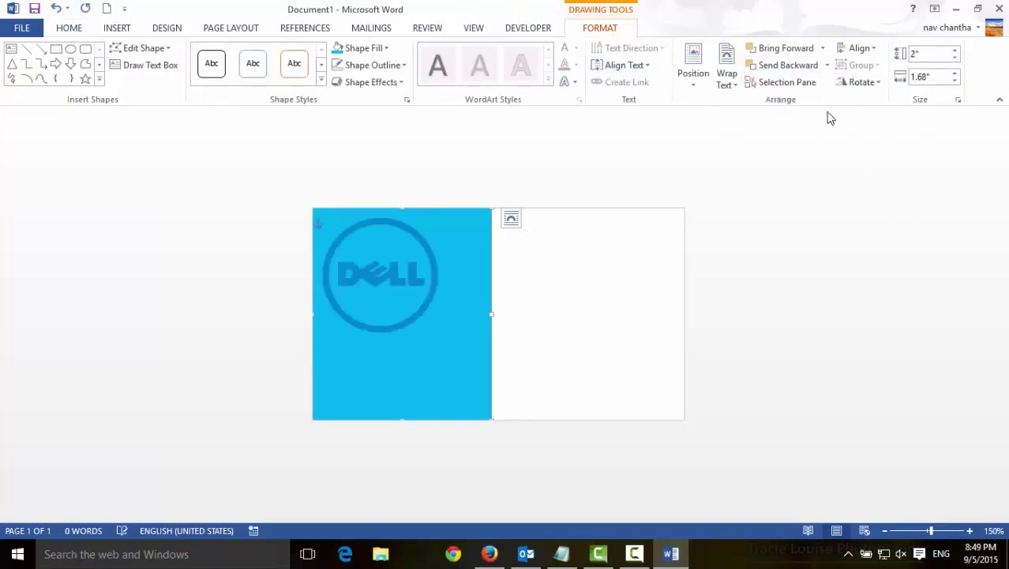
pyautogui.click(448, 205)
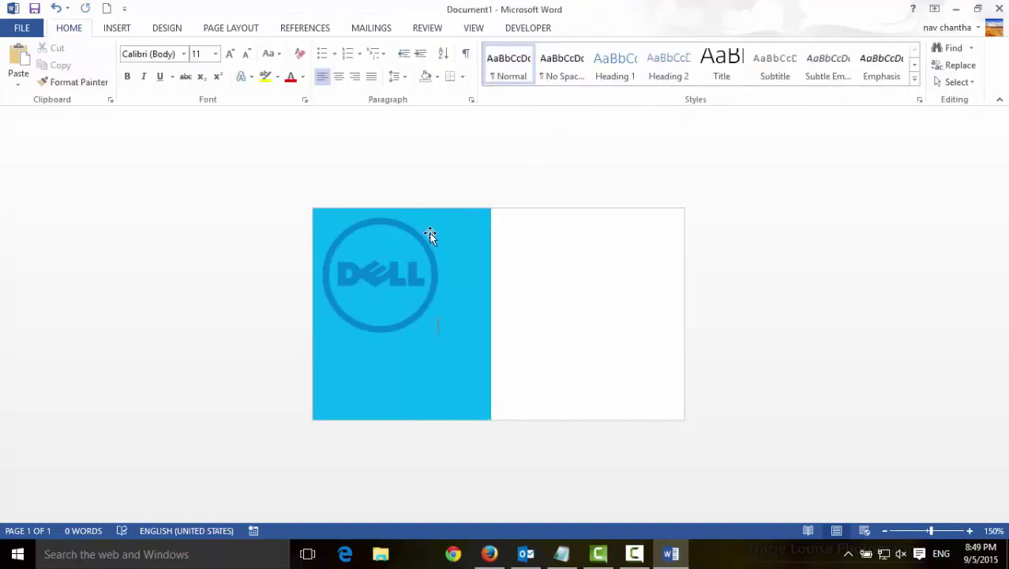
# Set the Dell logo's wrapping to In Front of Text and nudge it down-right
pyautogui.click(431, 255)
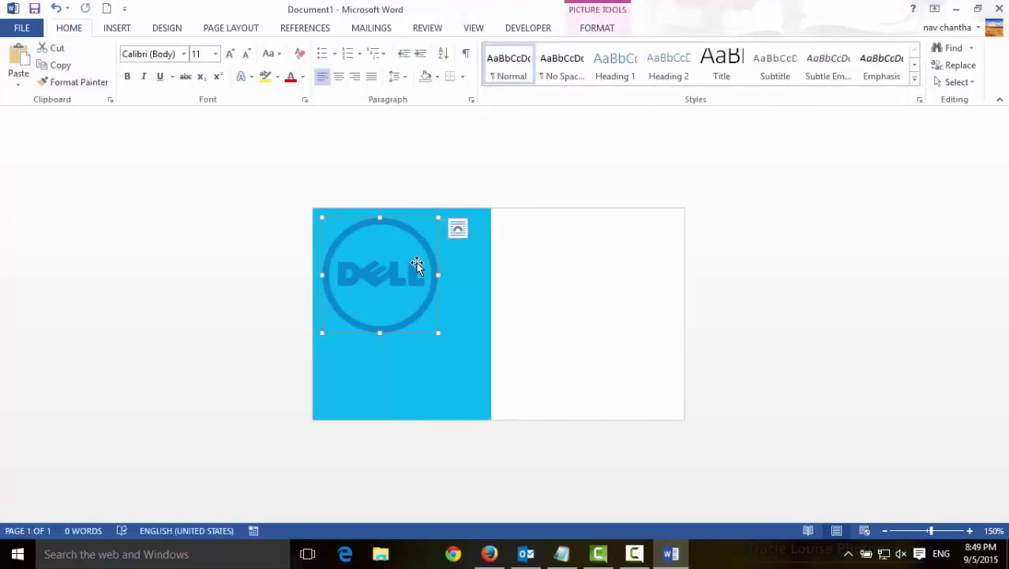
pyautogui.moveTo(419, 258); pyautogui.dragTo(435, 304)
pyautogui.click(596, 30)
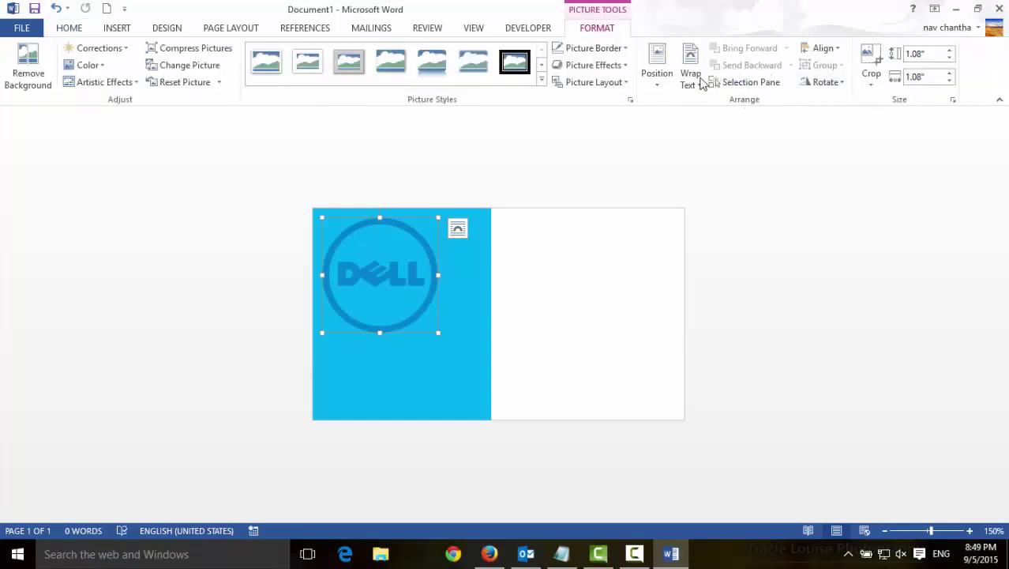
pyautogui.click(690, 75)
pyautogui.click(664, 84)
pyautogui.click(664, 84)
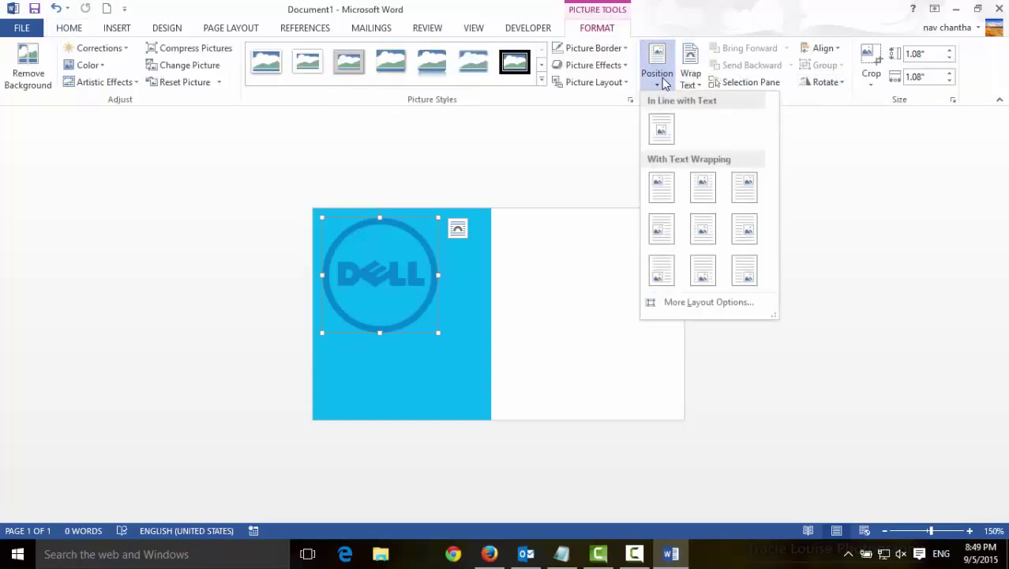
pyautogui.click(690, 79)
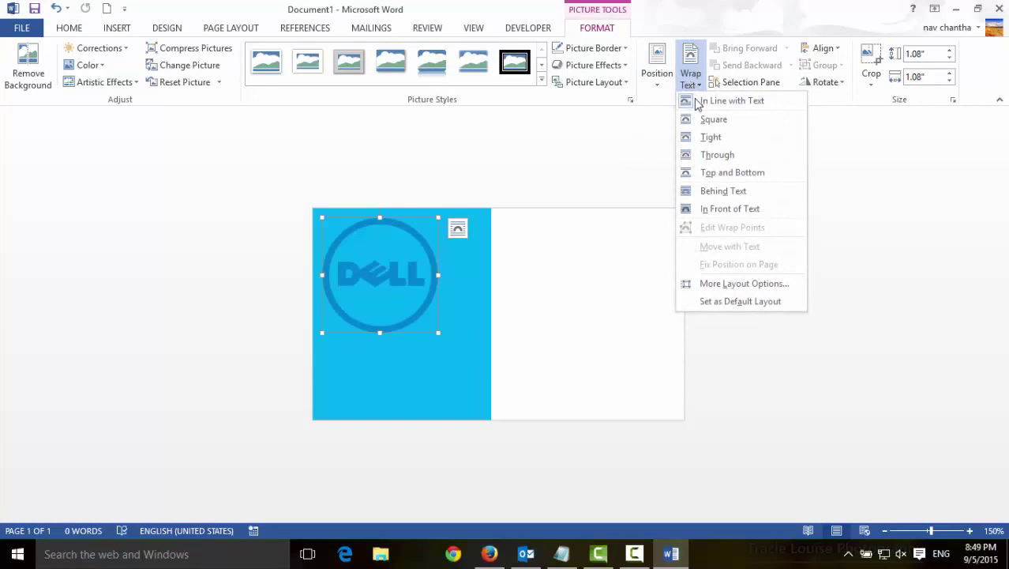
pyautogui.click(728, 209)
pyautogui.moveTo(417, 271); pyautogui.dragTo(427, 289)
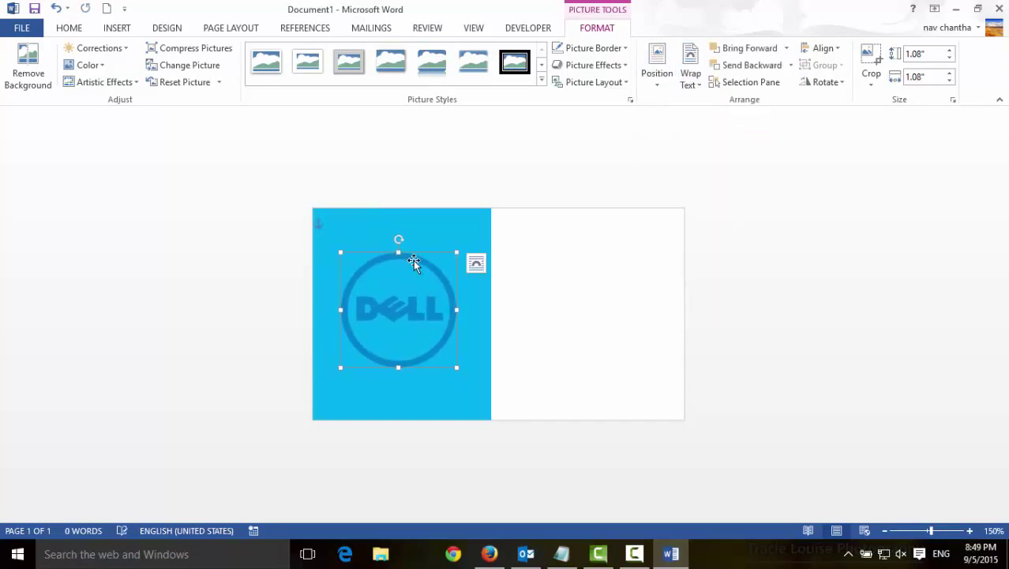
# Apply a light blue Light Variations gradient fill to the panel behind the logo
pyautogui.click(390, 223)
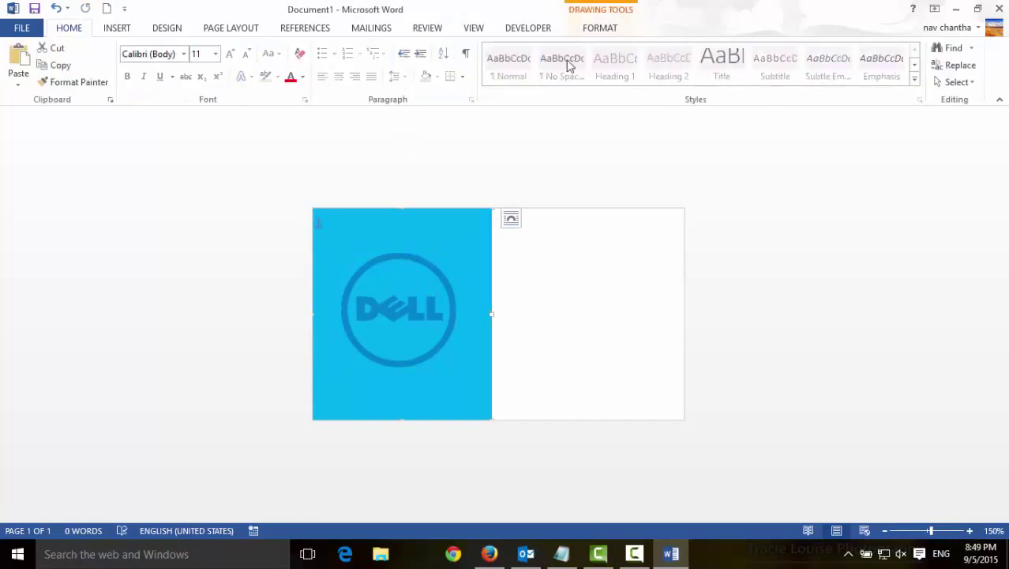
pyautogui.click(588, 28)
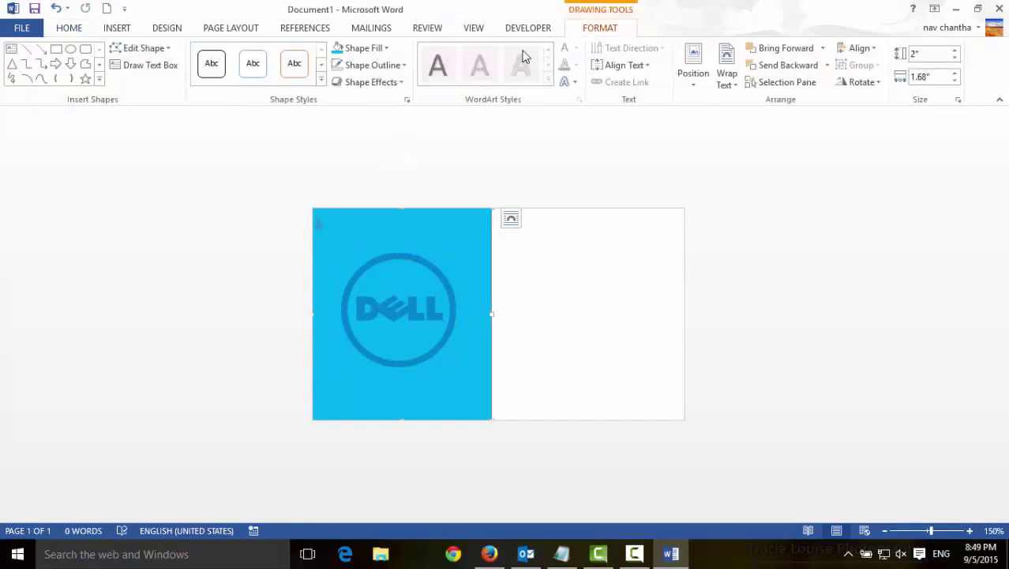
pyautogui.click(385, 49)
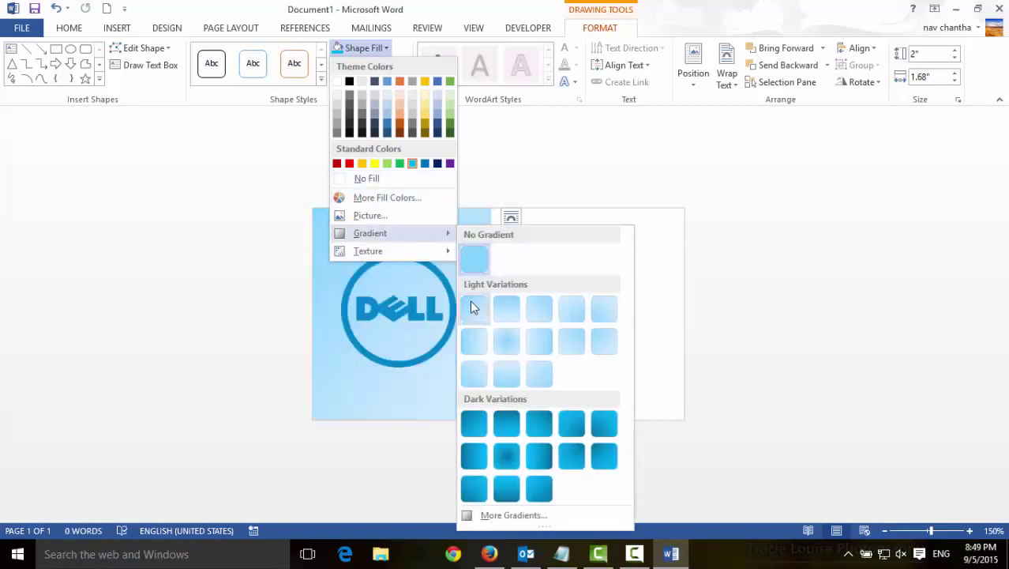
pyautogui.moveTo(387, 233)
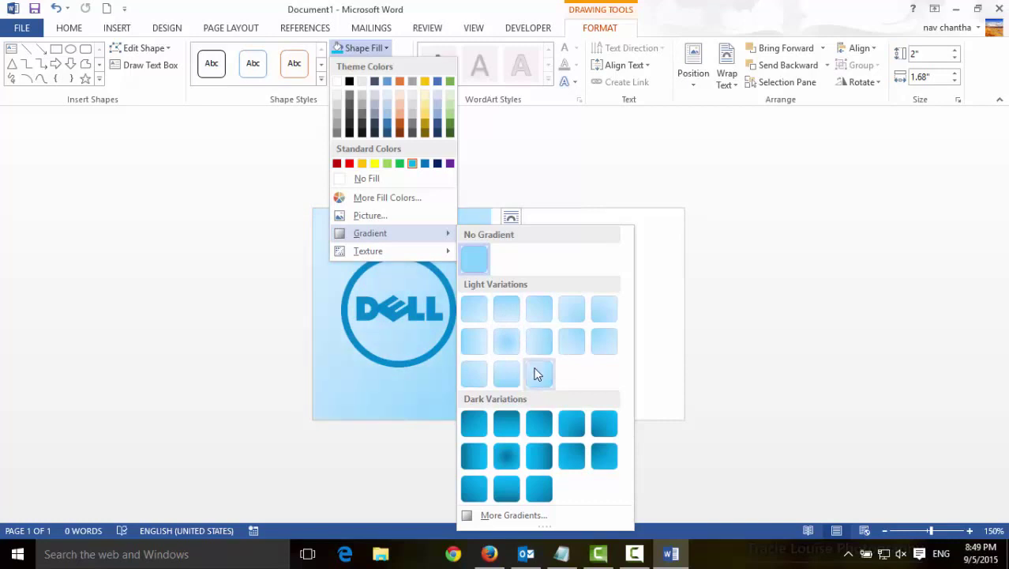
pyautogui.click(536, 373)
pyautogui.click(540, 202)
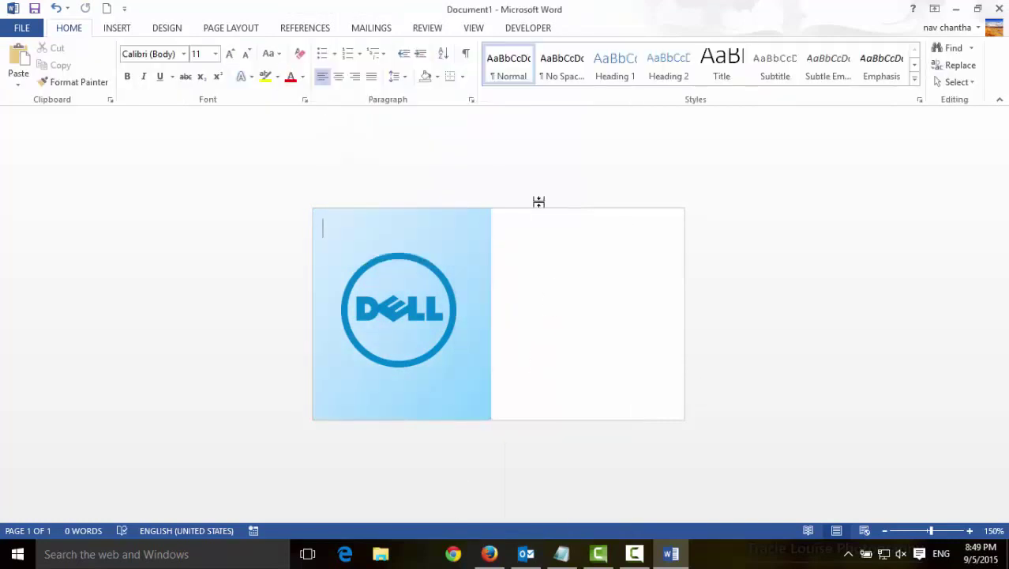
# Draw a text box over the card's white right half and set it to No Outline
pyautogui.click(117, 28)
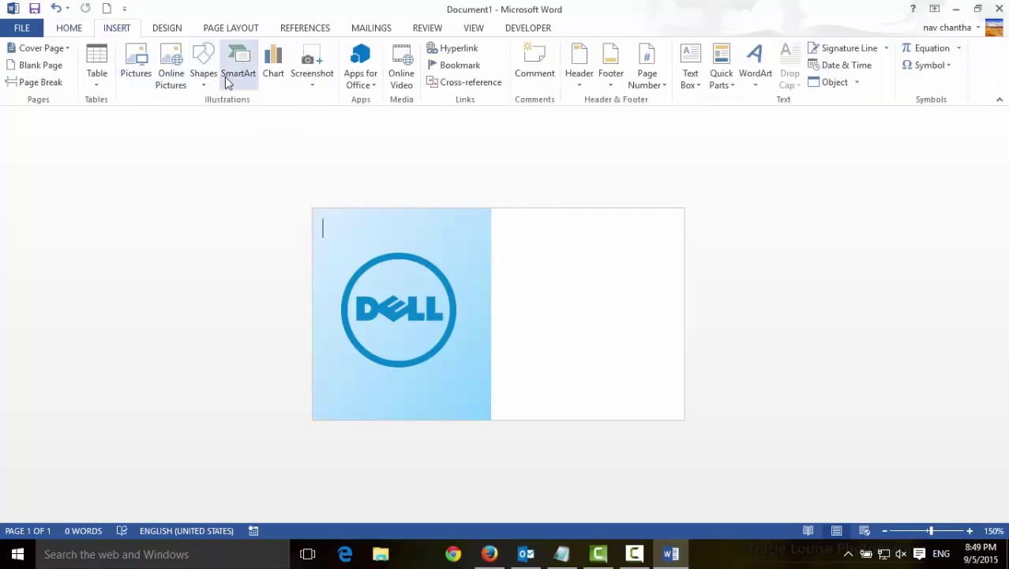
pyautogui.click(211, 87)
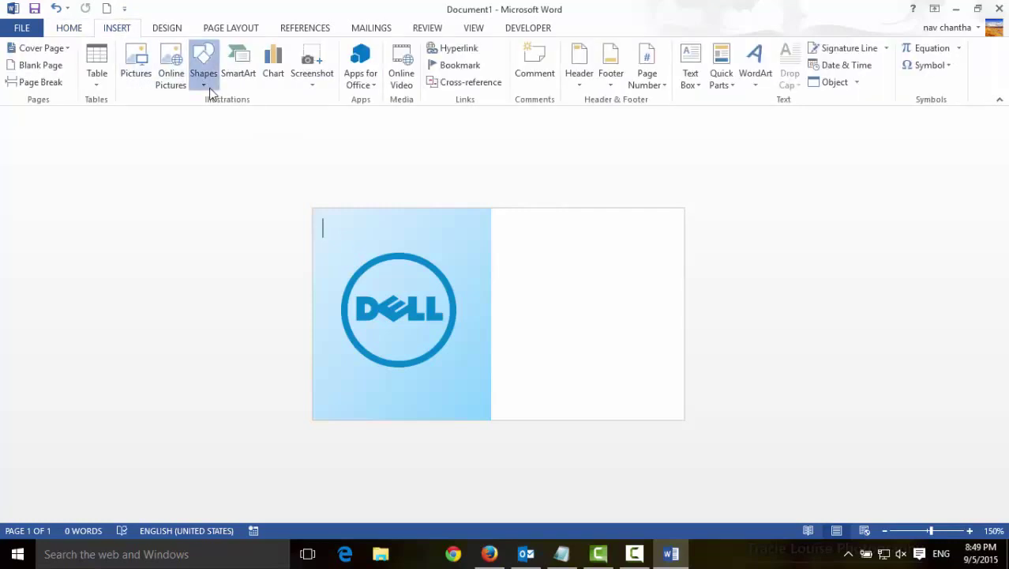
pyautogui.click(197, 115)
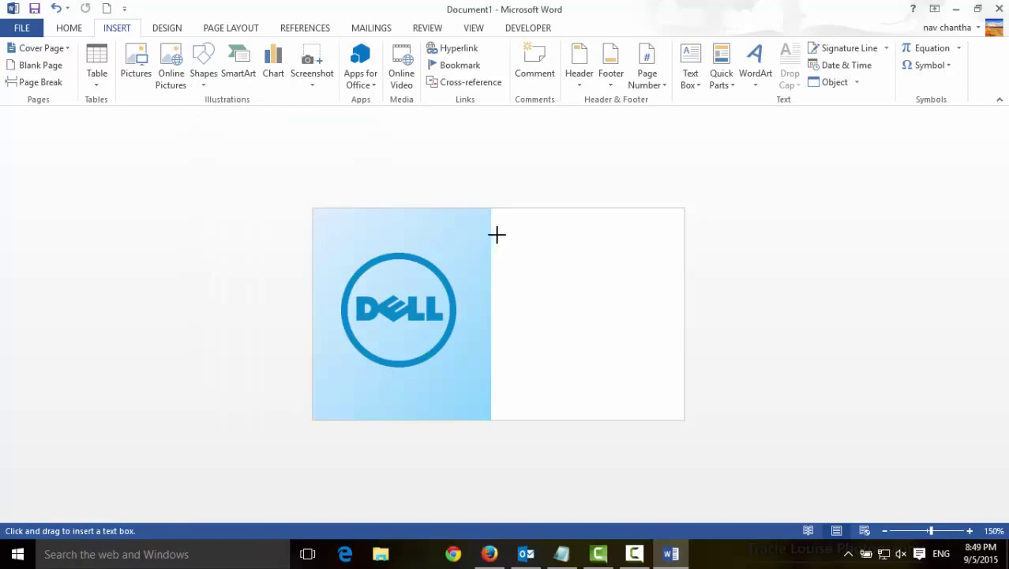
pyautogui.moveTo(497, 217); pyautogui.dragTo(671, 408)
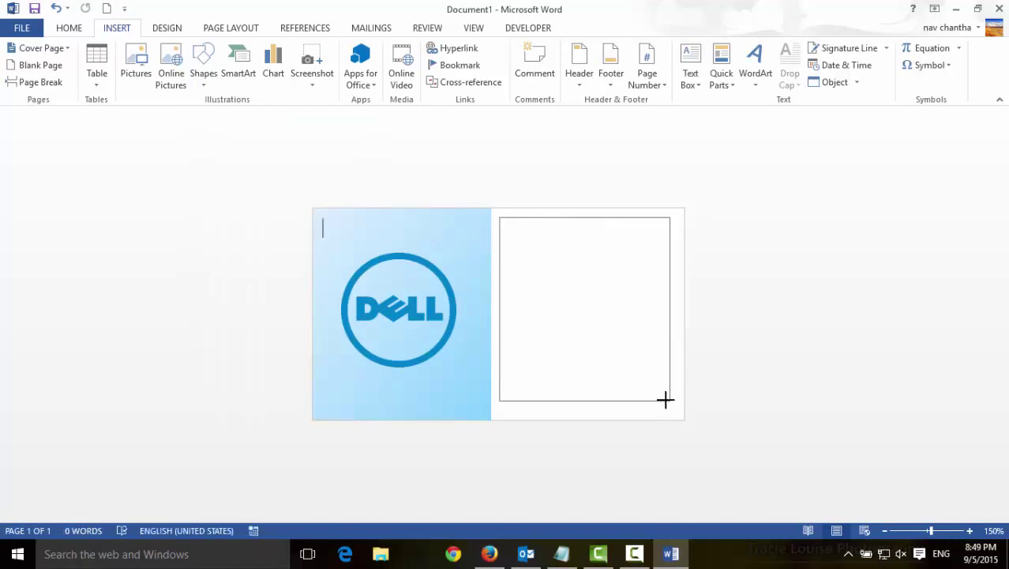
pyautogui.moveTo(671, 408); pyautogui.dragTo(674, 408)
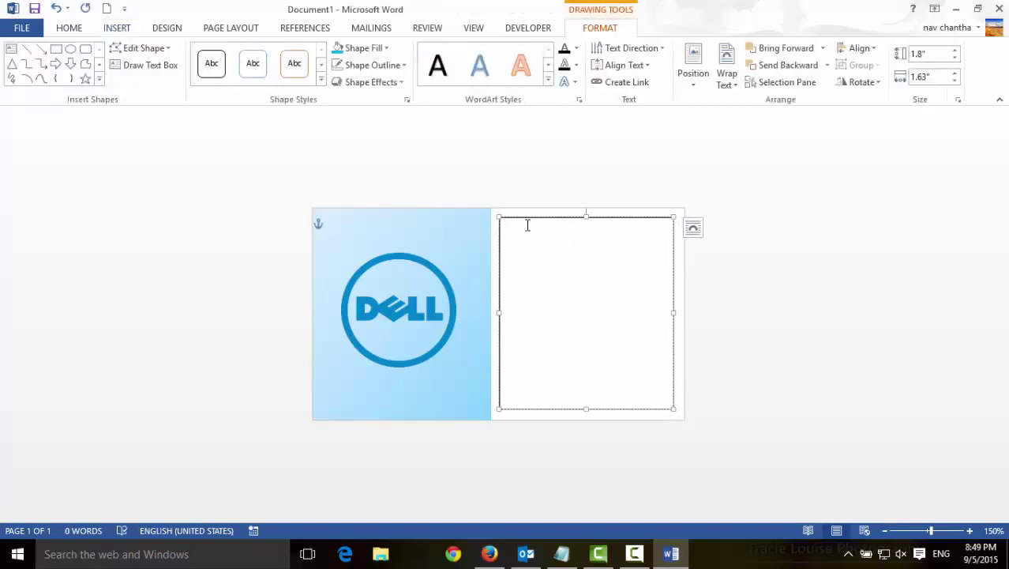
pyautogui.click(344, 69)
pyautogui.write('Nqv')
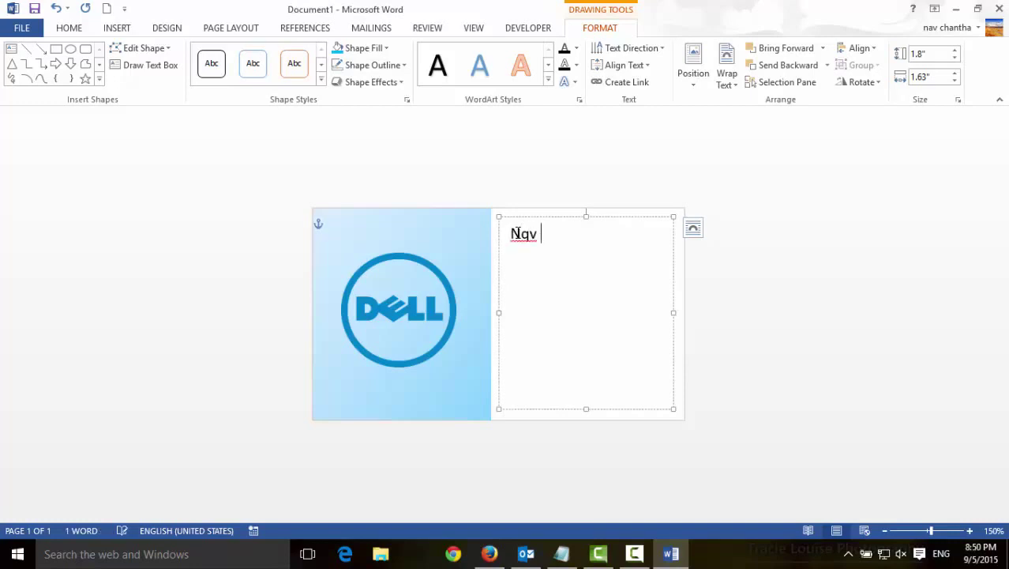
# Type the contact's full name and the title Project Manager on separate lines
pyautogui.press('BackSpace')
pyautogui.press('BackSpace')
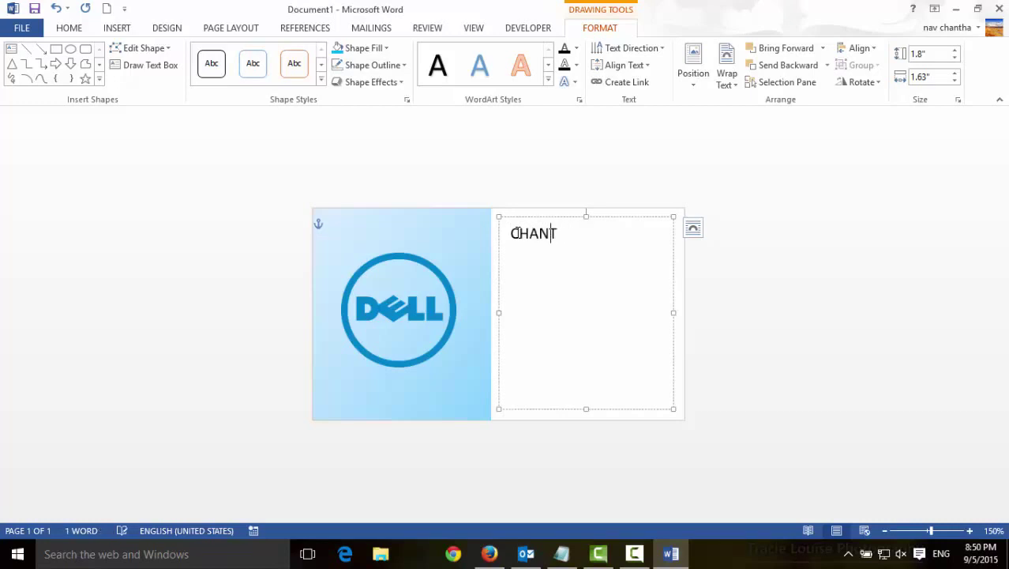
pyautogui.press('Return')
pyautogui.write('Proj')
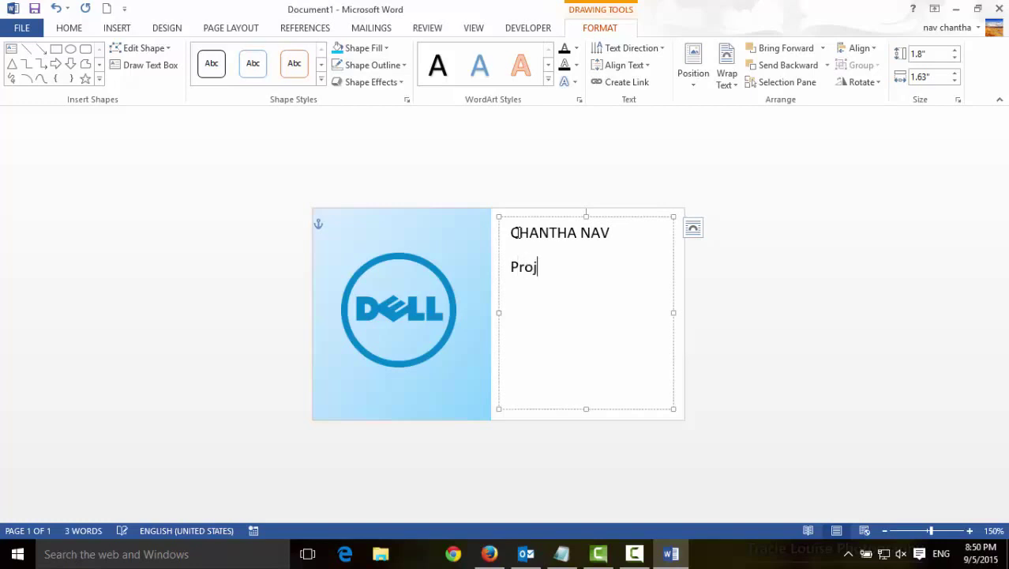
pyautogui.write('ect ')
pyautogui.write('Manager')
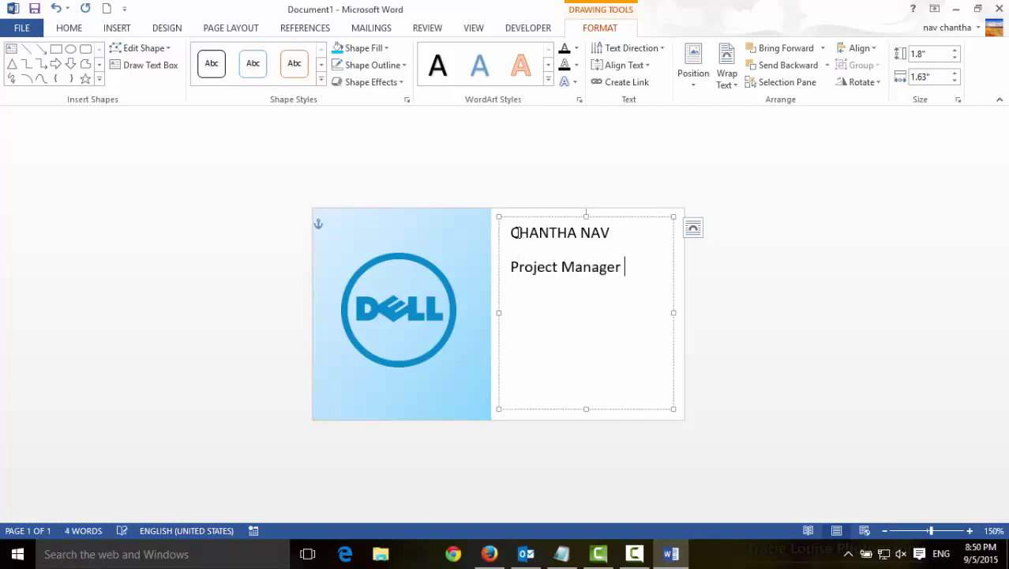
pyautogui.press('Return')
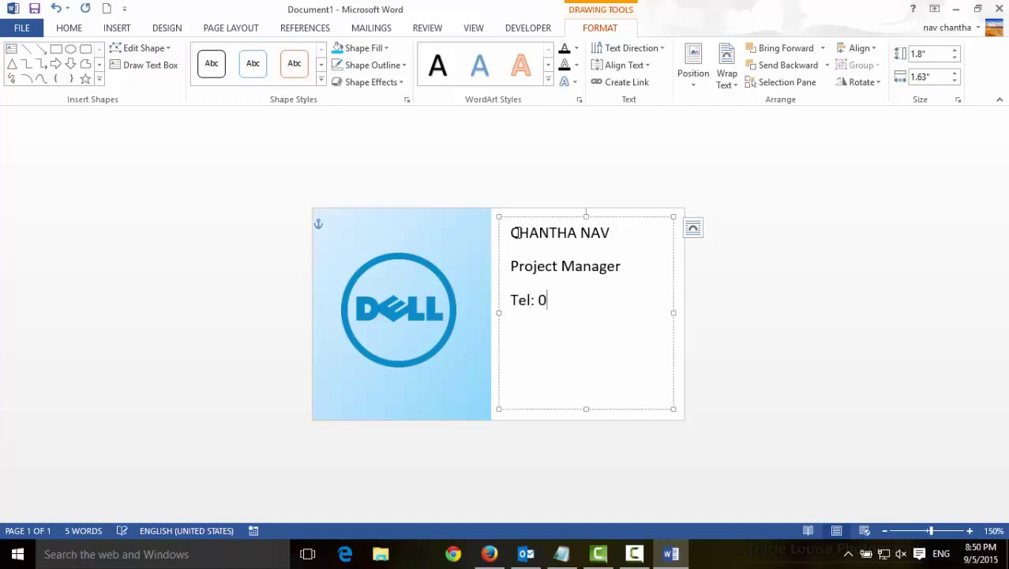
# Add the Tel phone line, the Email address line and the Skype id line below
pyautogui.press('Return')
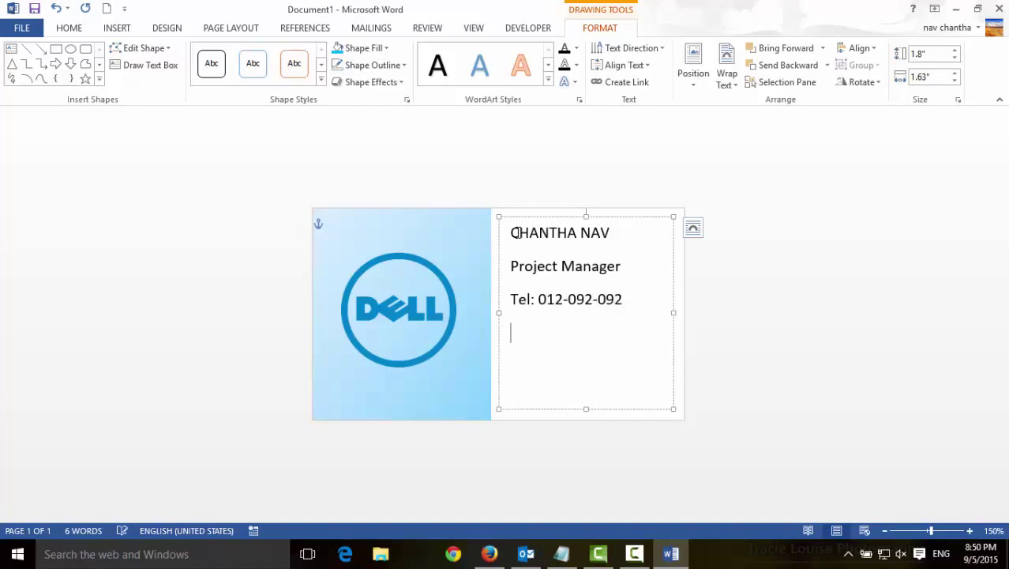
pyautogui.write('Email: ')
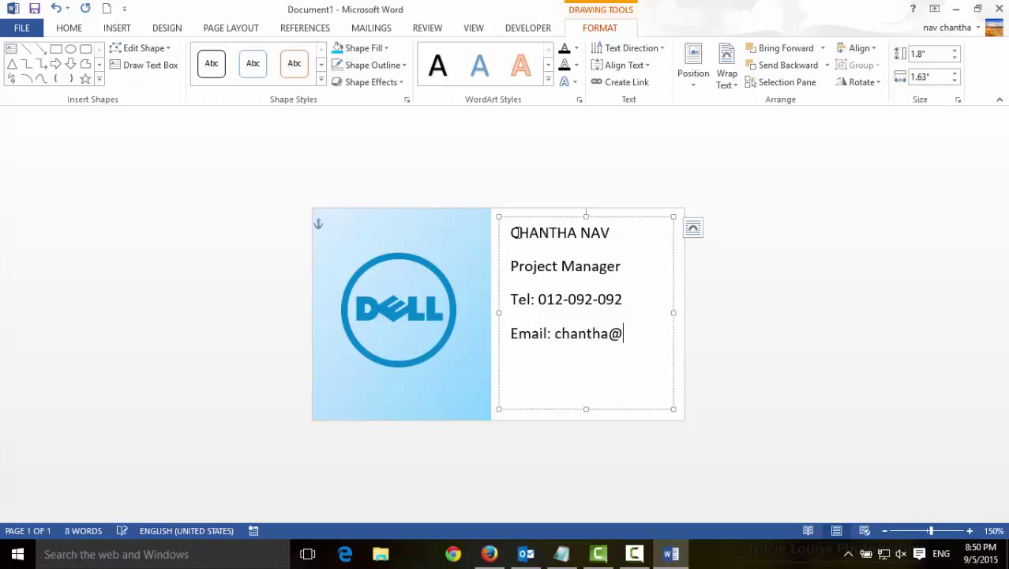
pyautogui.press('Return')
pyautogui.write('Sky')
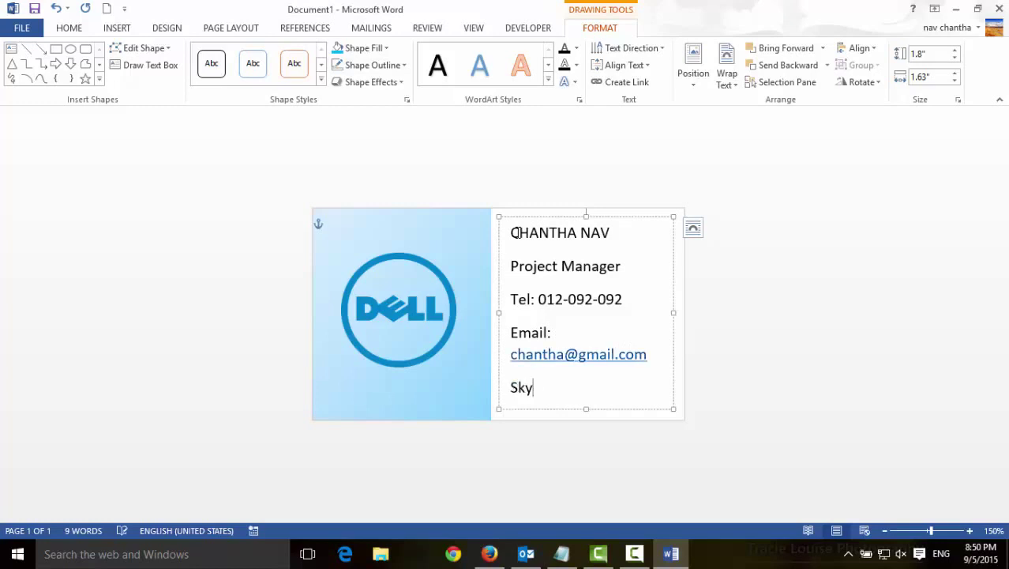
pyautogui.write('pe: c')
pyautogui.write('hantha.')
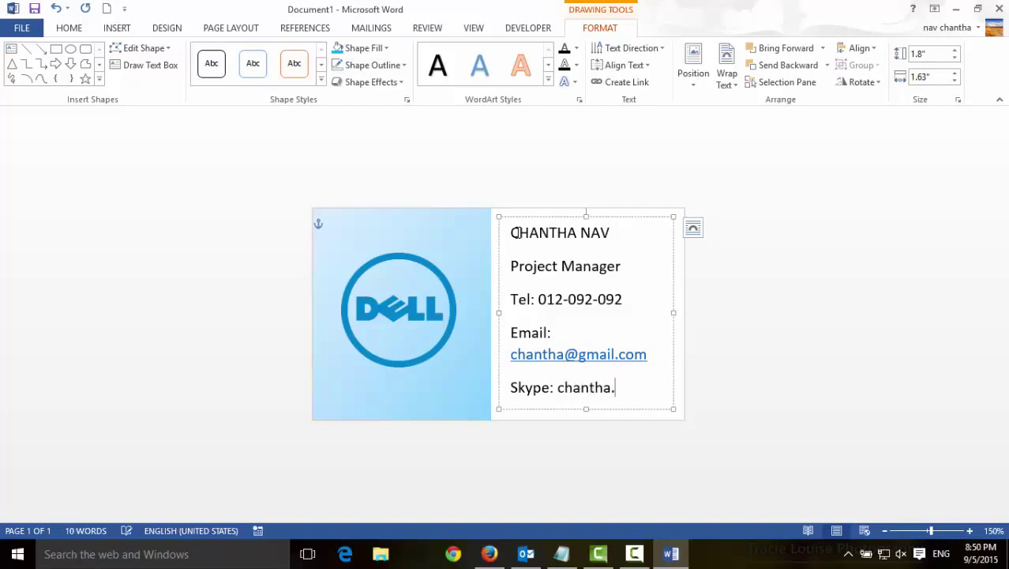
pyautogui.write('nsk')
# Remove the extra spacing after paragraphs between the contact lines
pyautogui.moveTo(642, 378); pyautogui.dragTo(519, 231)
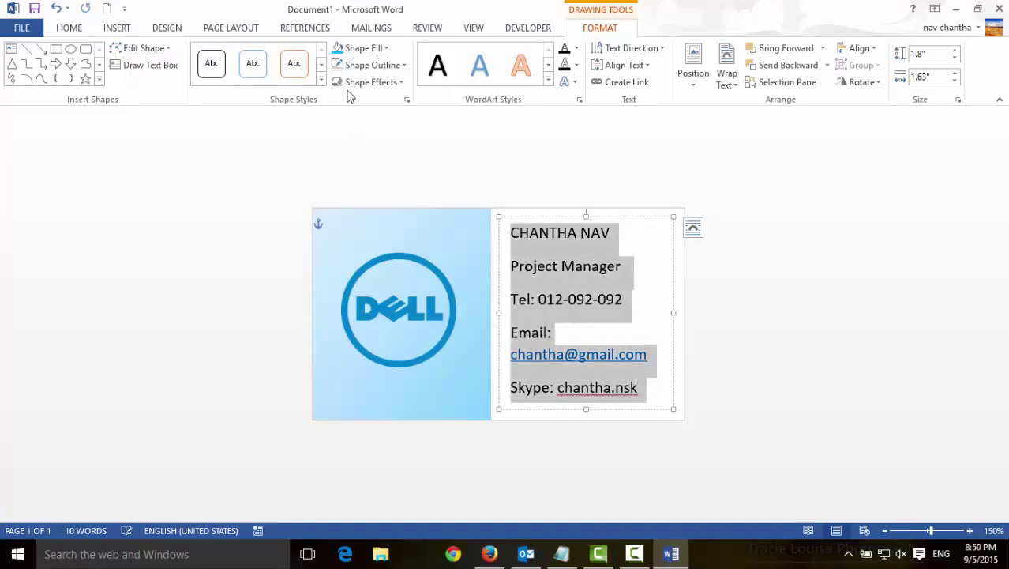
pyautogui.click(83, 28)
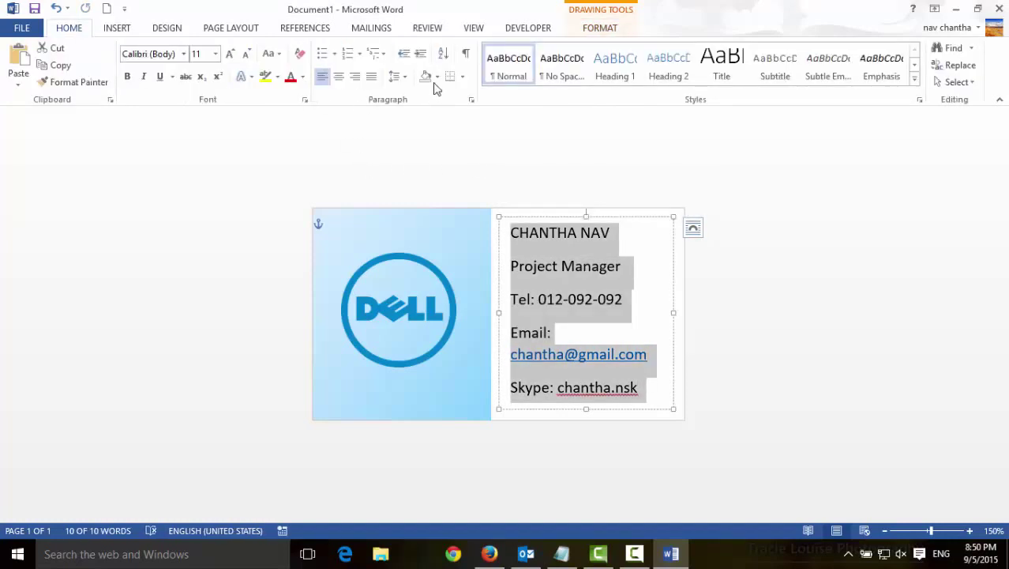
pyautogui.click(404, 77)
pyautogui.click(407, 91)
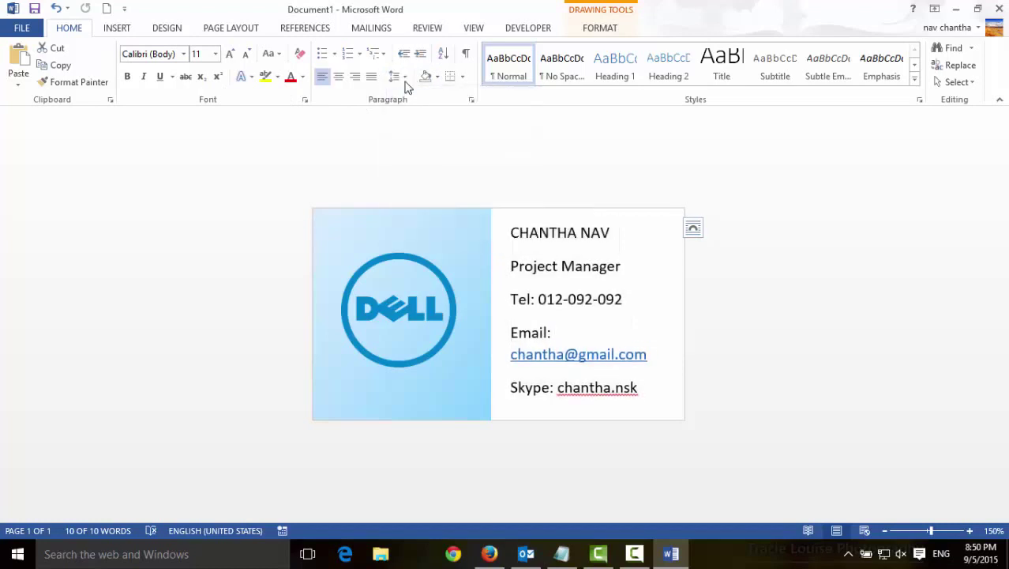
pyautogui.click(404, 76)
pyautogui.click(441, 238)
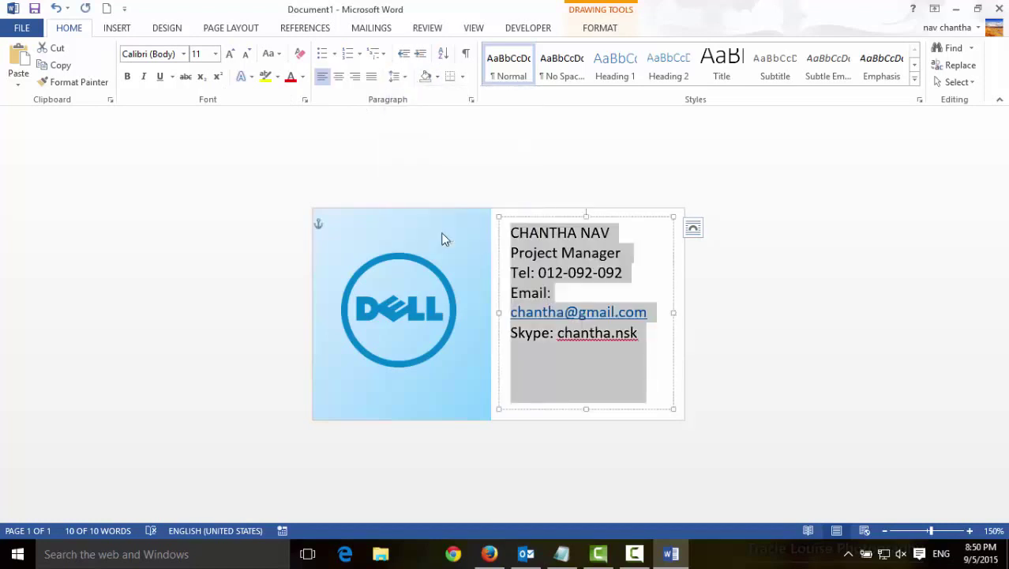
# Set all the contact text in the box to 10 pt
pyautogui.click(570, 297)
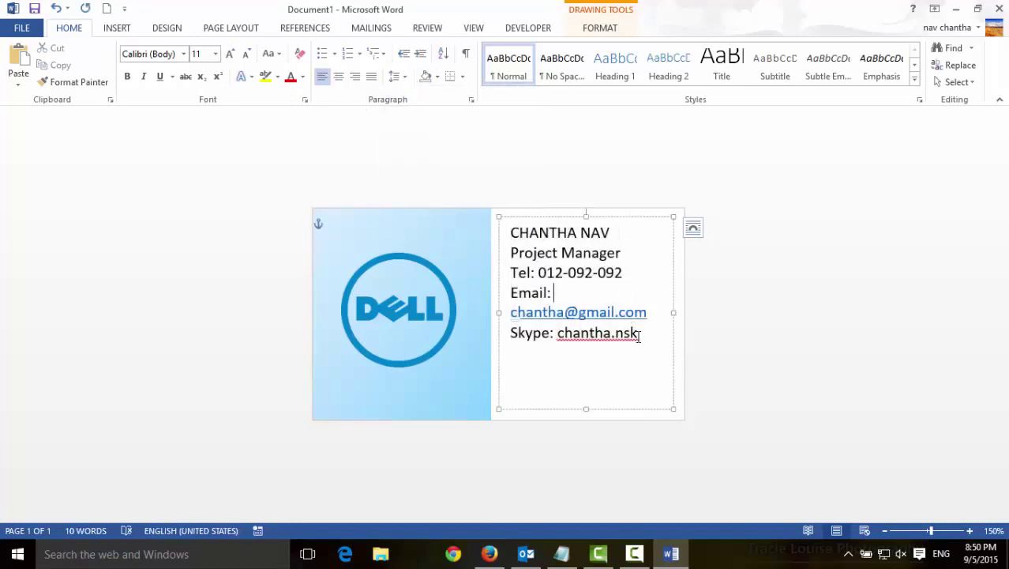
pyautogui.moveTo(641, 399); pyautogui.dragTo(457, 193)
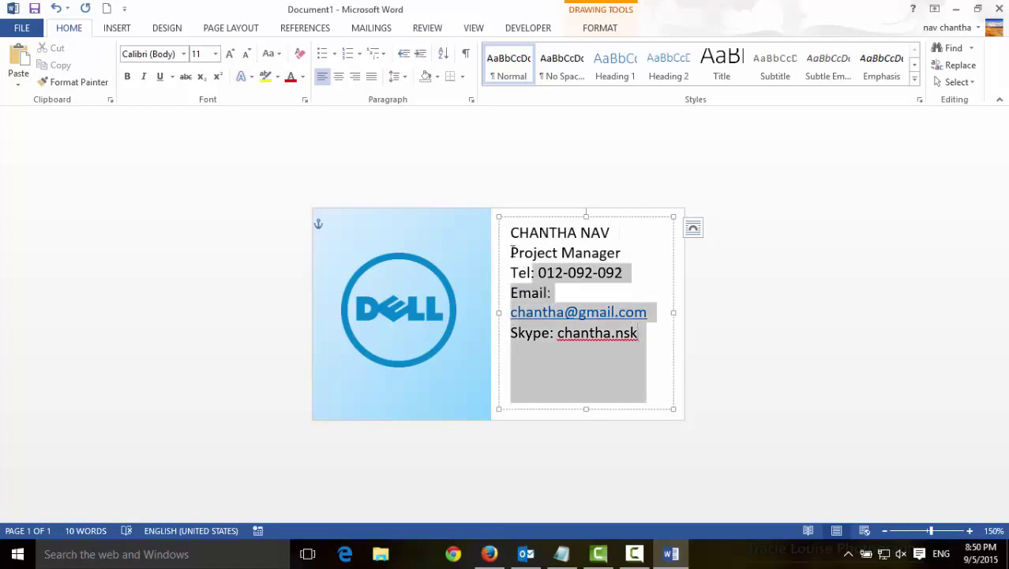
pyautogui.click(215, 53)
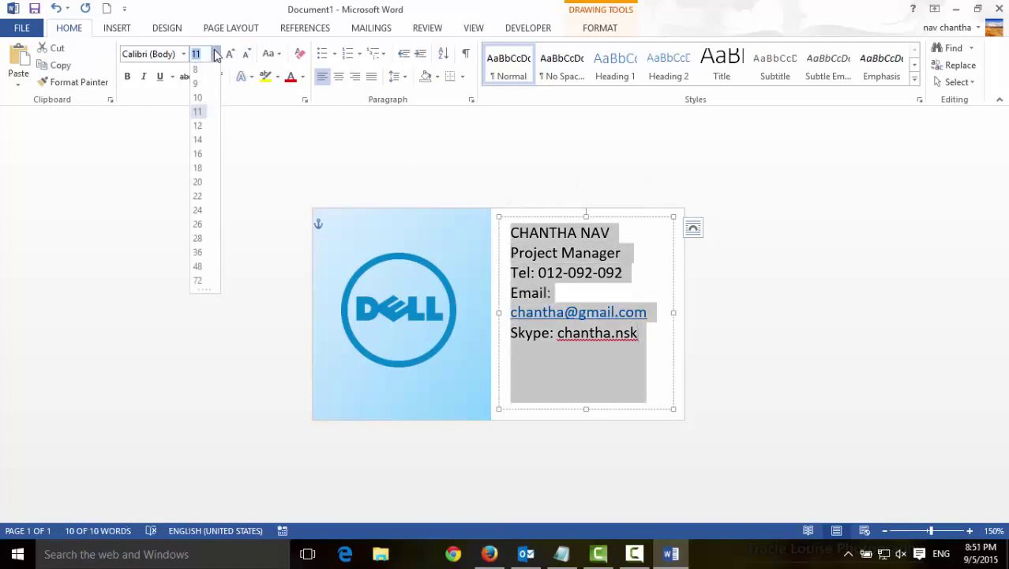
pyautogui.click(199, 99)
pyautogui.click(570, 269)
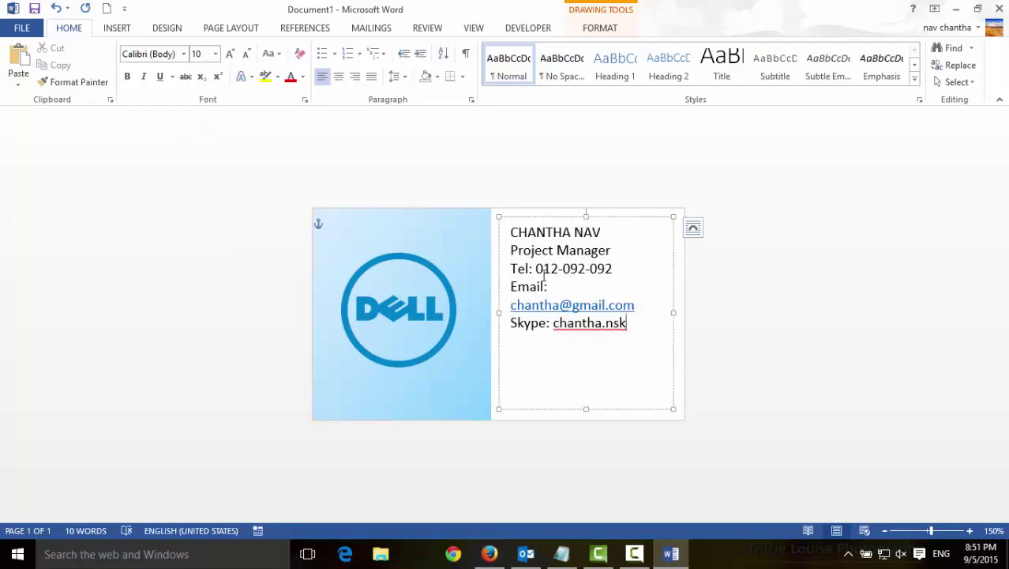
# Zoom the page to 100%, then magnify the card further with the zoom slider
pyautogui.moveTo(635, 401); pyautogui.dragTo(503, 225)
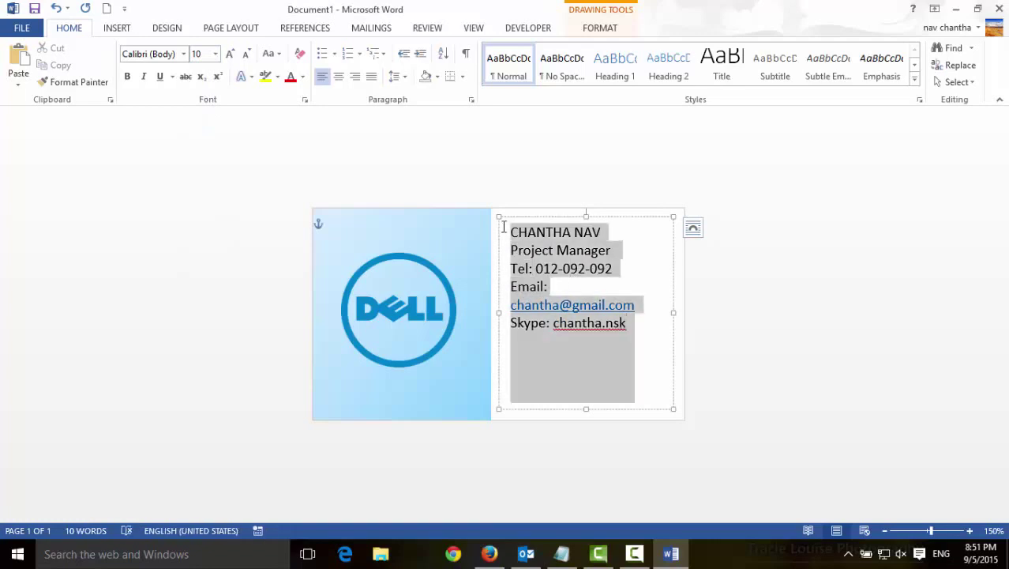
pyautogui.click(992, 530)
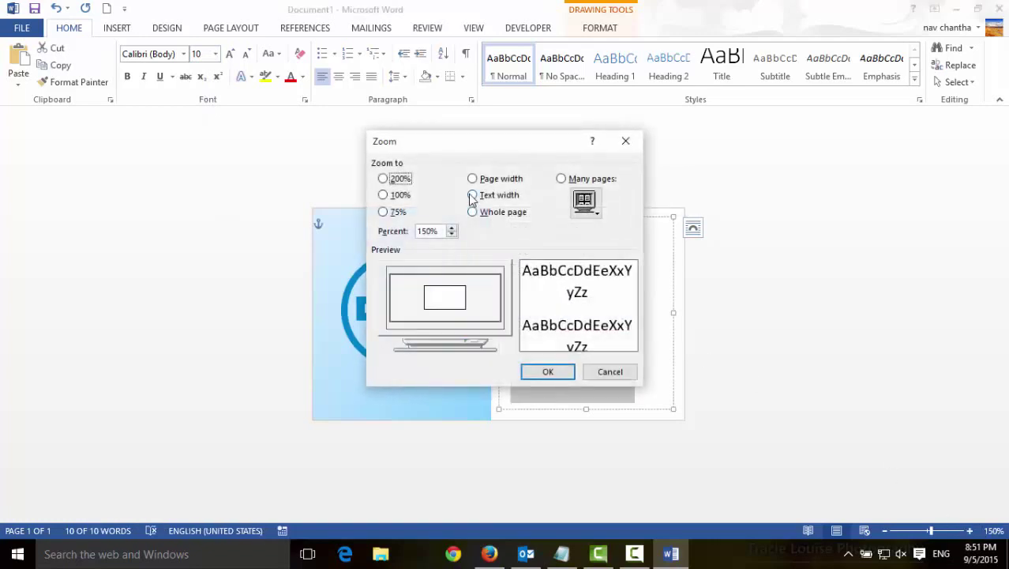
pyautogui.click(394, 195)
pyautogui.click(546, 371)
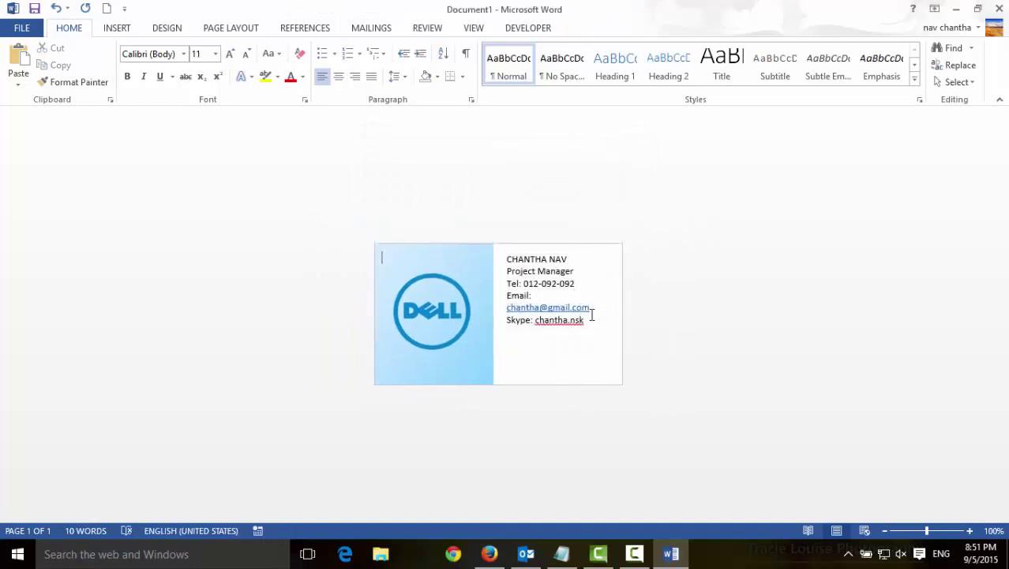
pyautogui.click(590, 320)
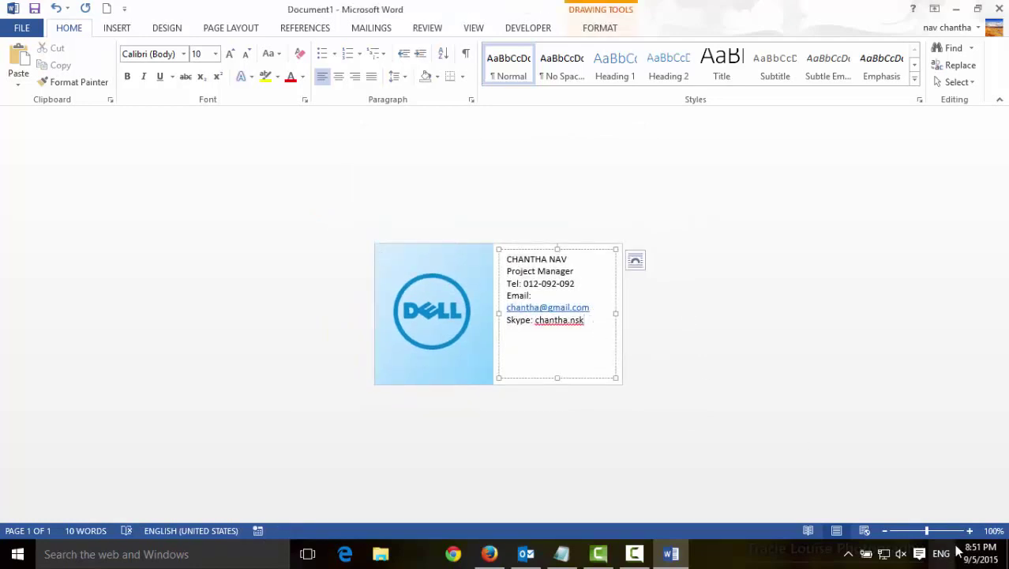
pyautogui.moveTo(928, 531)
pyautogui.mouseDown()
pyautogui.moveTo(947, 532)
pyautogui.moveTo(938, 532)
pyautogui.mouseUp()
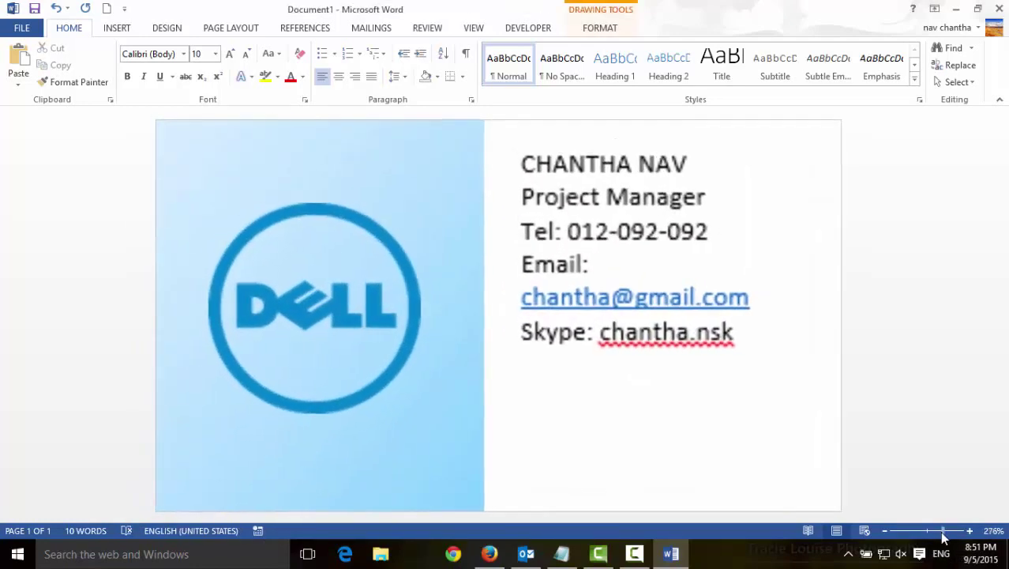
# Add the company's postal address on a new Address line below Skype, fixing typos
pyautogui.click(708, 344)
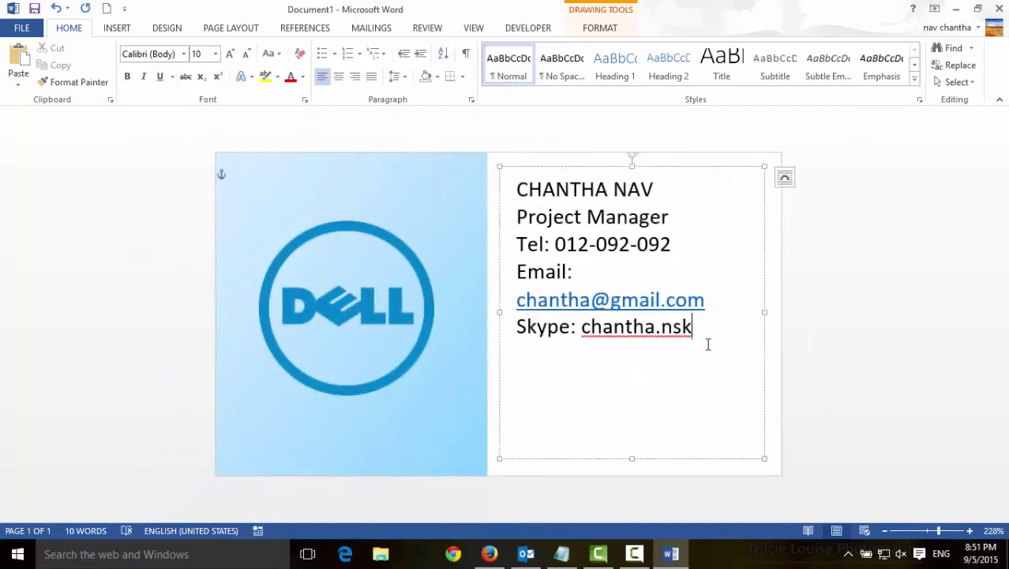
pyautogui.press('Return')
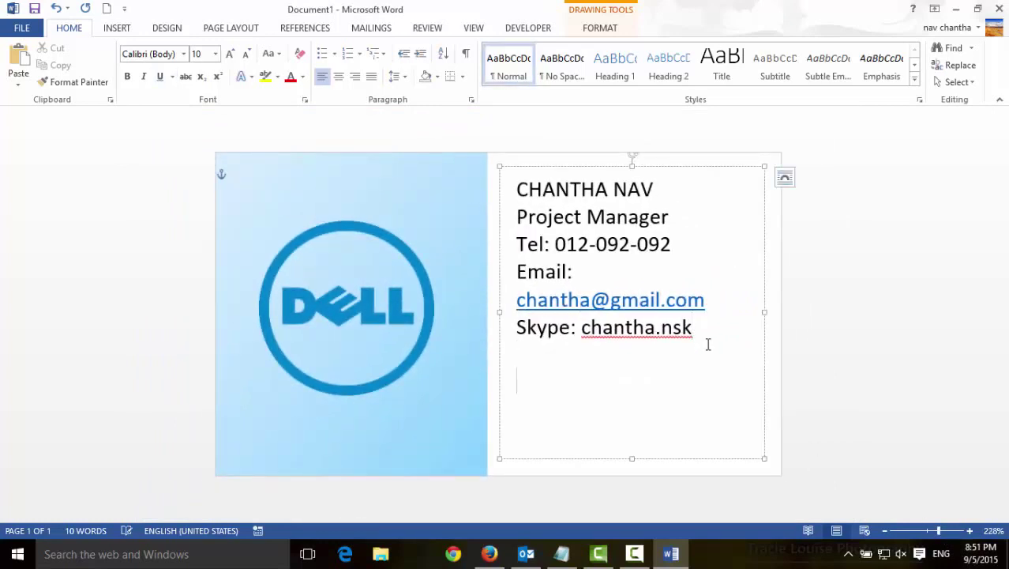
pyautogui.write('Addre')
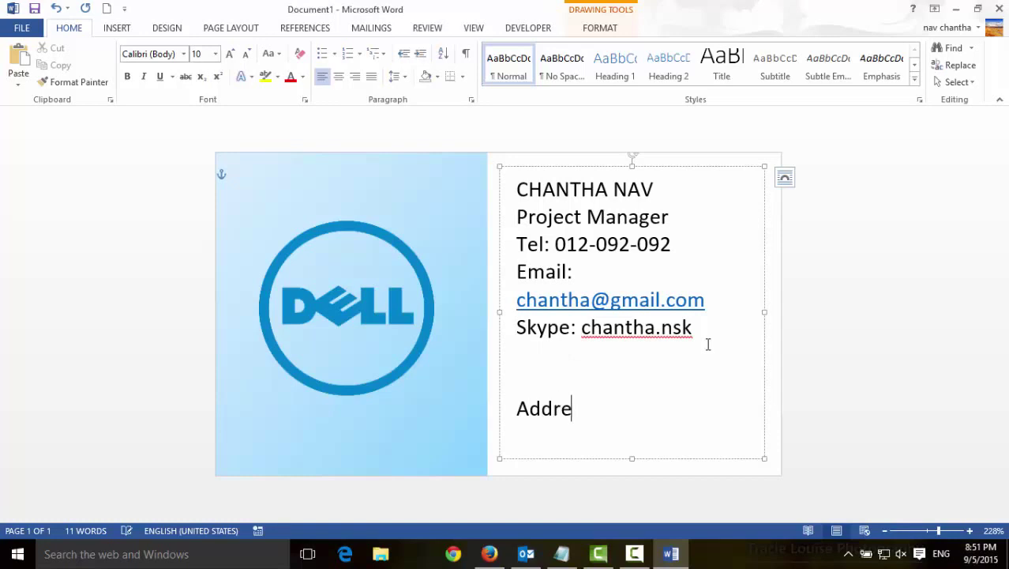
pyautogui.write('ss')
pyautogui.write(' $')
pyautogui.press('BackSpace')
pyautogui.write('#90')
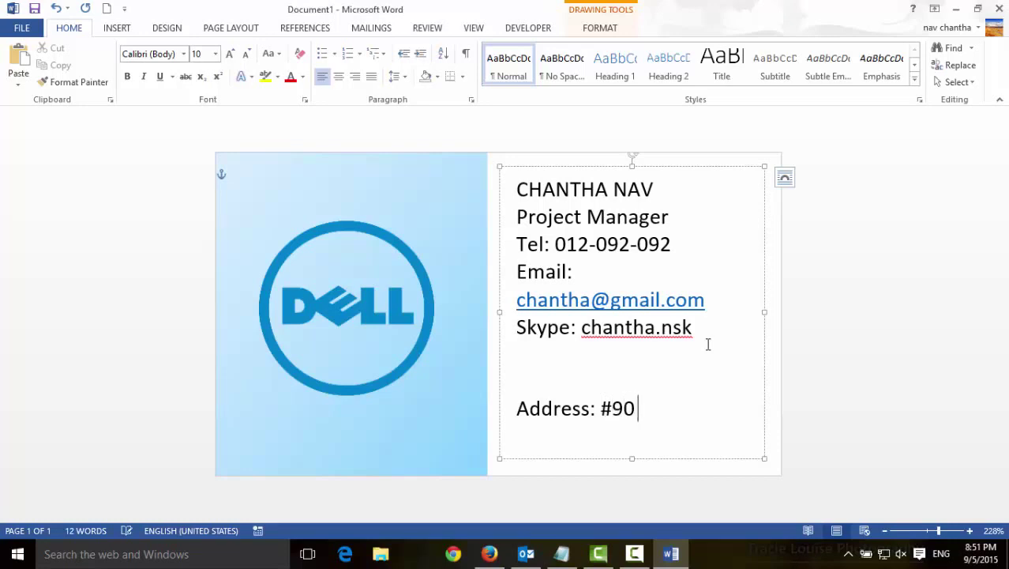
pyautogui.write(', St')
pyautogui.write('. AB')
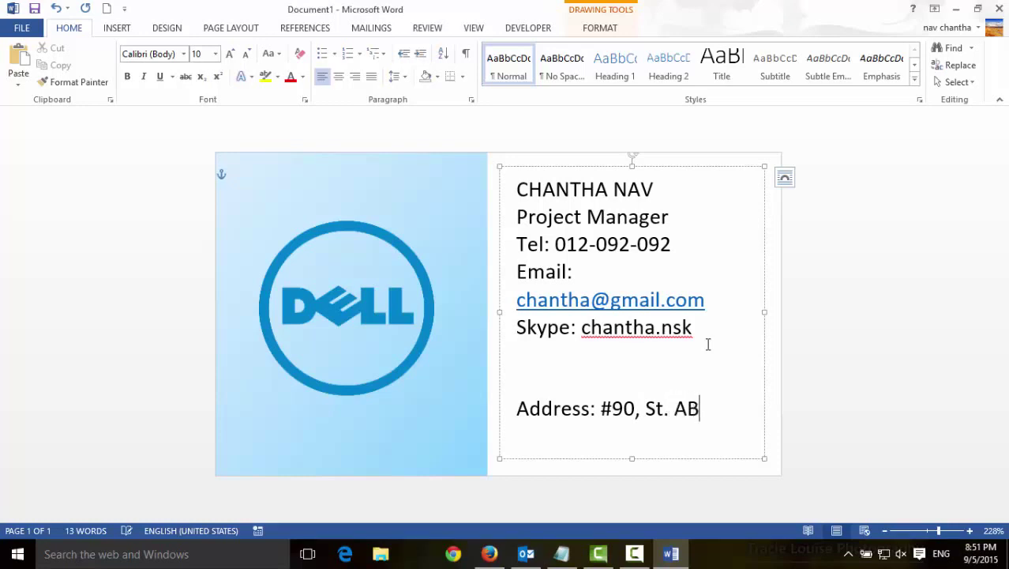
pyautogui.write('C')
pyautogui.write(' Phnom P')
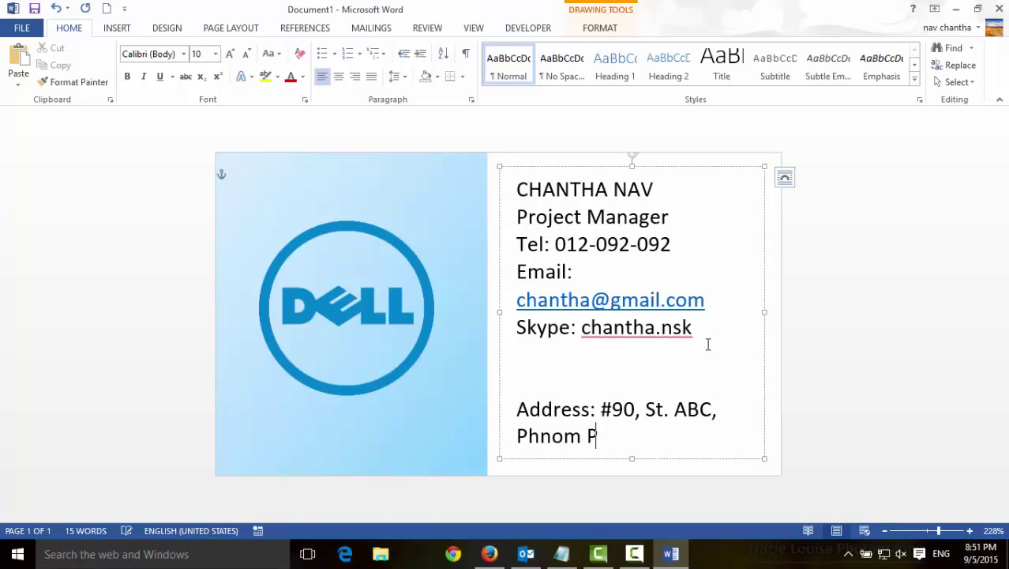
pyautogui.write('enh Cambio')
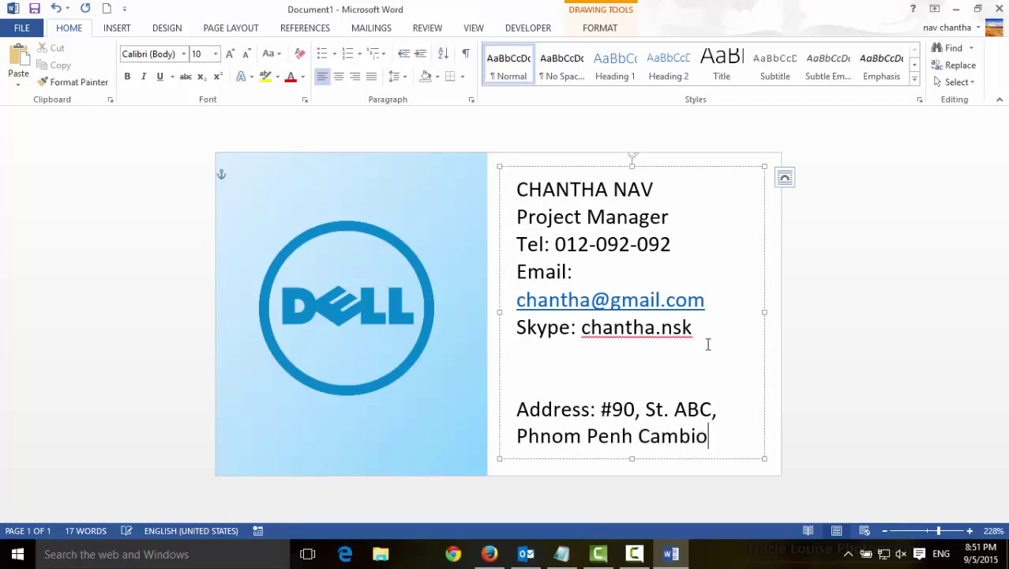
pyautogui.press('BackSpace')
pyautogui.press('BackSpace')
pyautogui.write('odia')
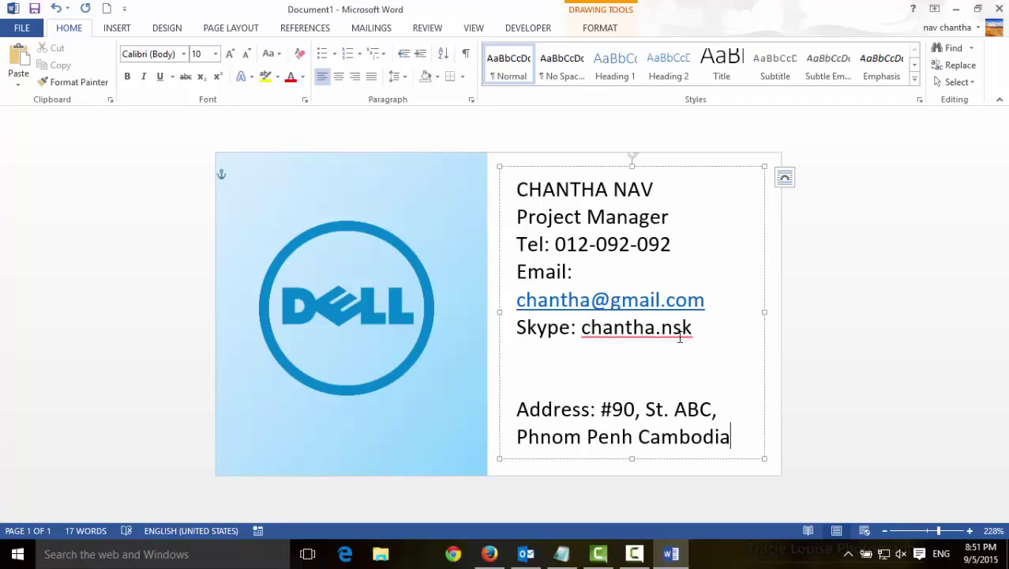
pyautogui.click(681, 331)
pyautogui.click(537, 373)
pyautogui.press('Delete')
pyautogui.write('\\')
pyautogui.moveTo(544, 432); pyautogui.dragTo(502, 430)
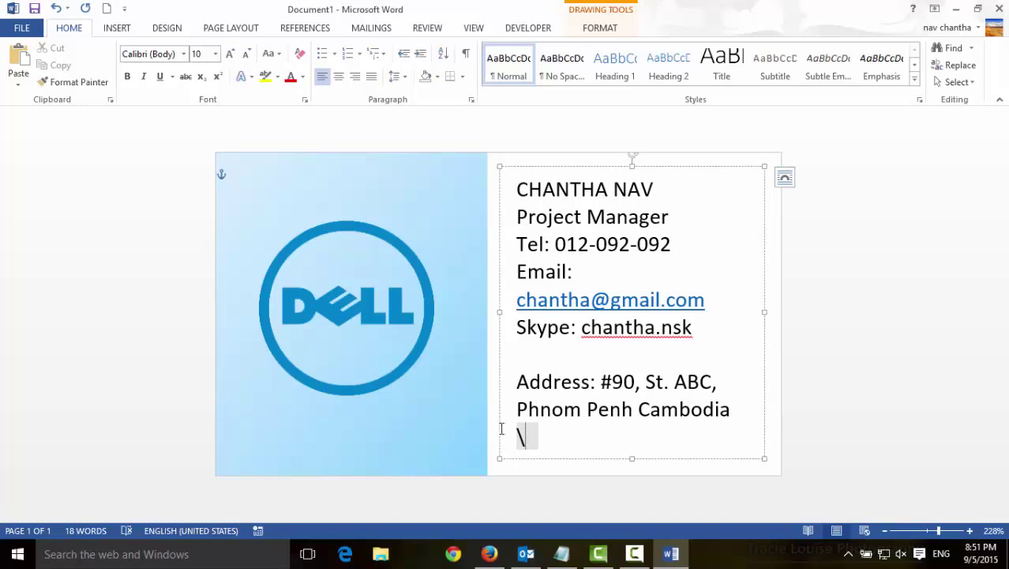
pyautogui.write('W')
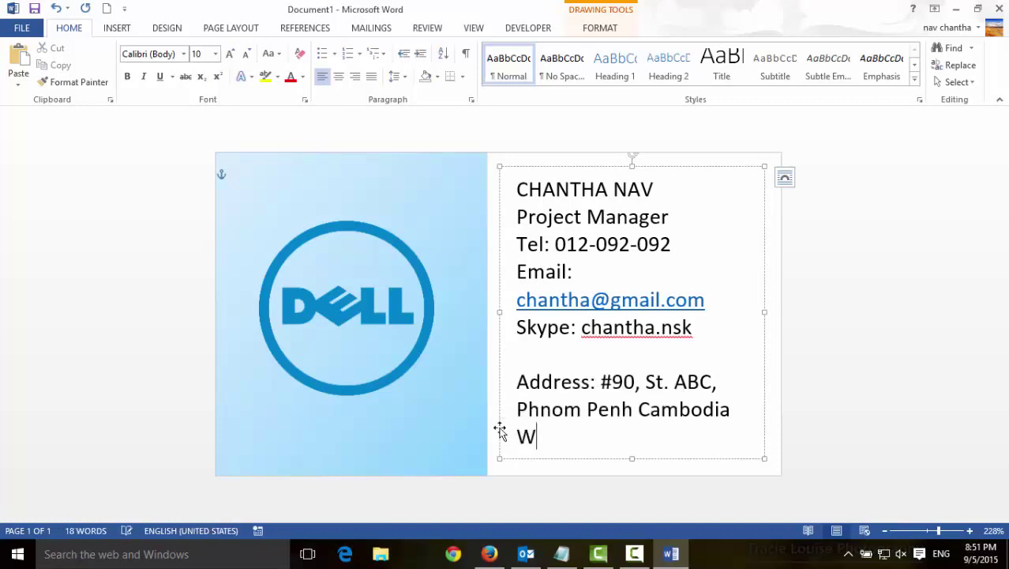
pyautogui.press('BackSpace')
pyautogui.write('www.')
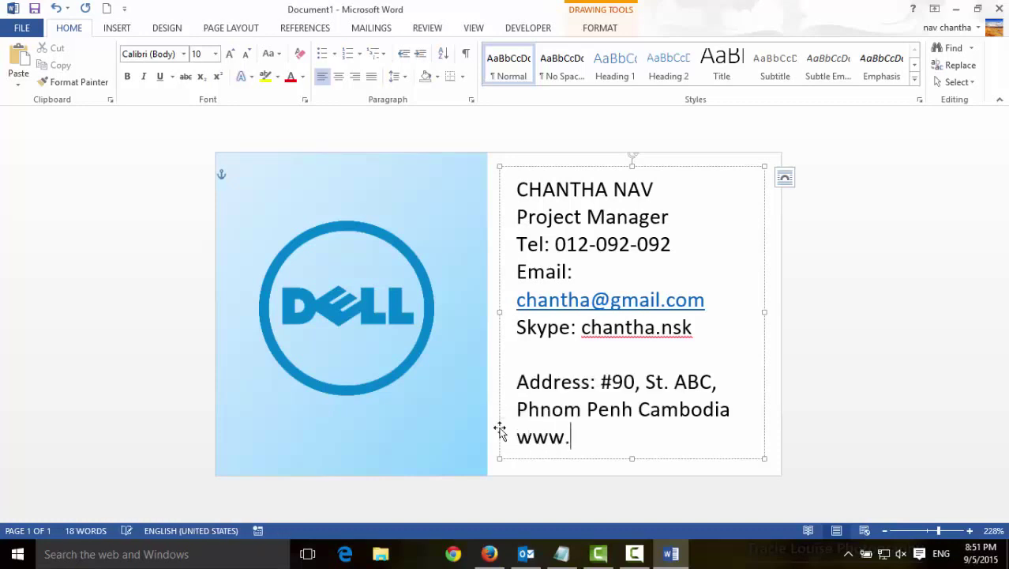
pyautogui.write('dell.c')
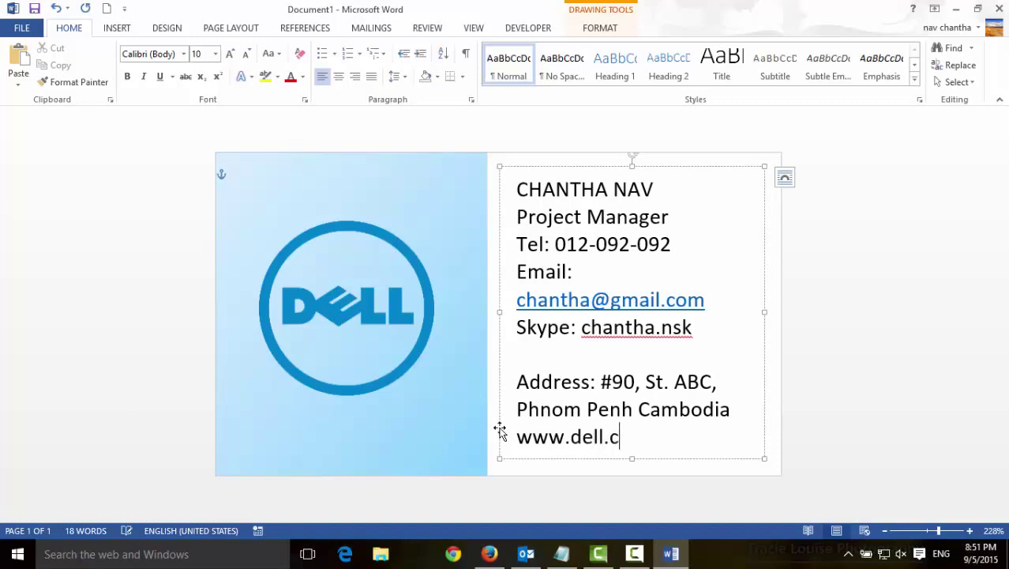
pyautogui.write('omn.')
pyautogui.press('BackSpace')
pyautogui.press('BackSpace')
pyautogui.write('.k')
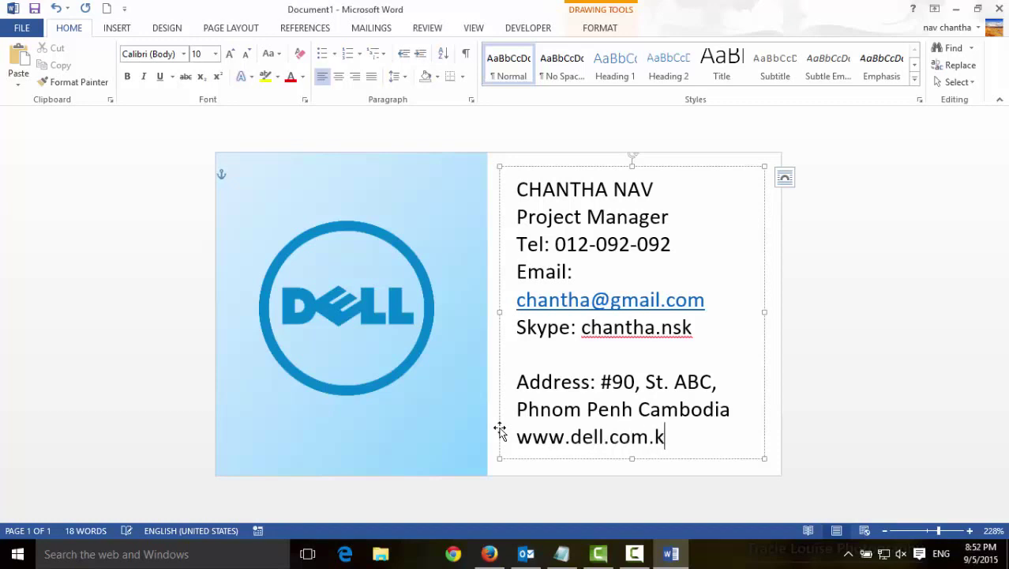
pyautogui.write('h')
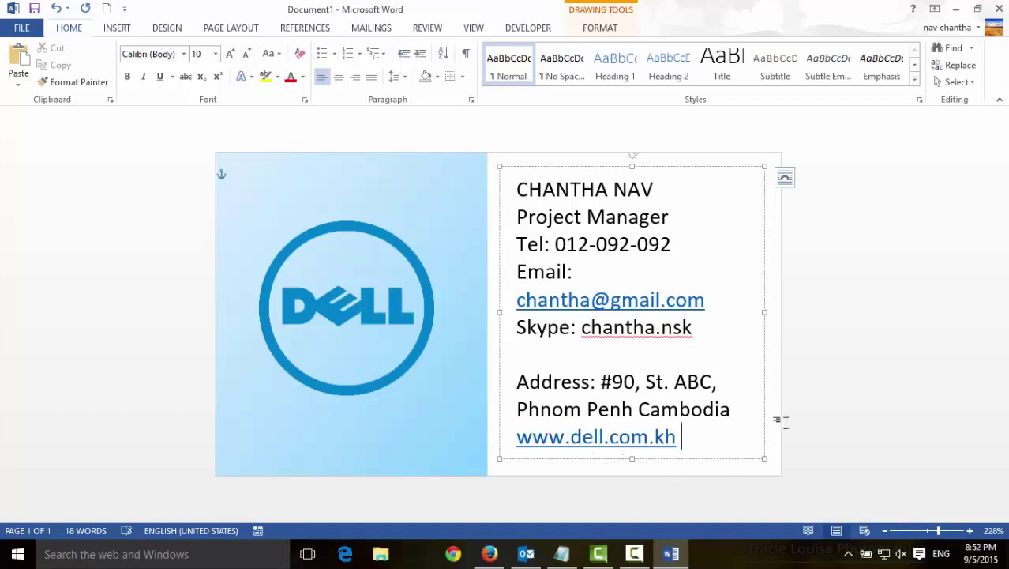
pyautogui.click(774, 423)
# Set all the card text to size 9 and push the address block lower
pyautogui.click(634, 360)
pyautogui.moveTo(687, 439); pyautogui.dragTo(502, 190)
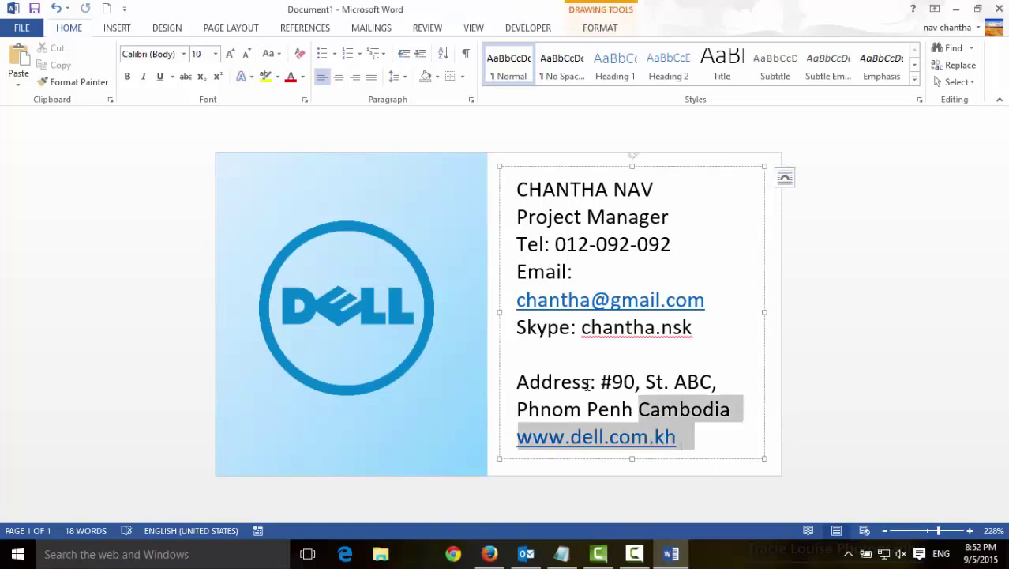
pyautogui.click(215, 54)
pyautogui.click(197, 85)
pyautogui.click(628, 359)
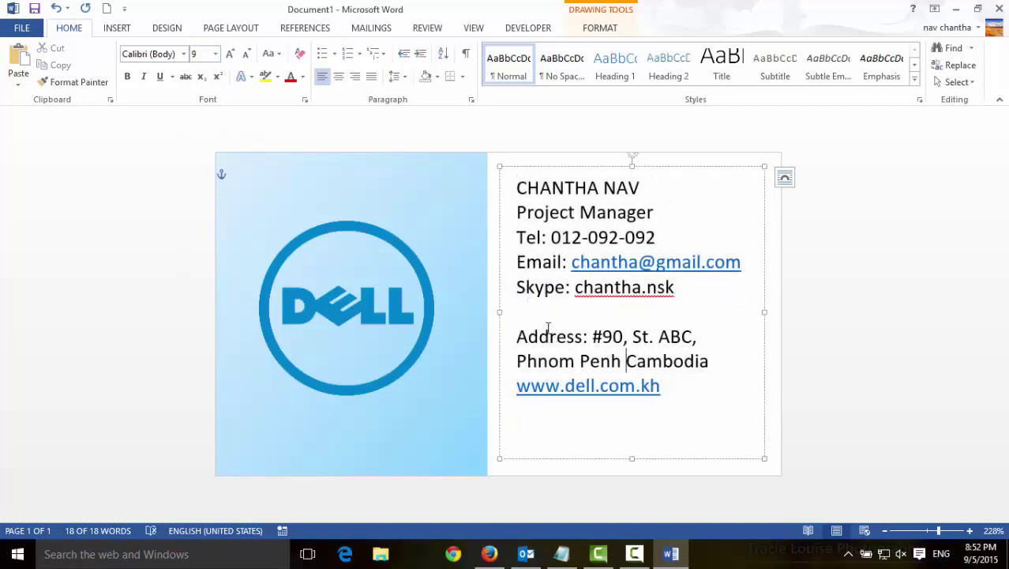
pyautogui.press('Return')
pyautogui.press('Return')
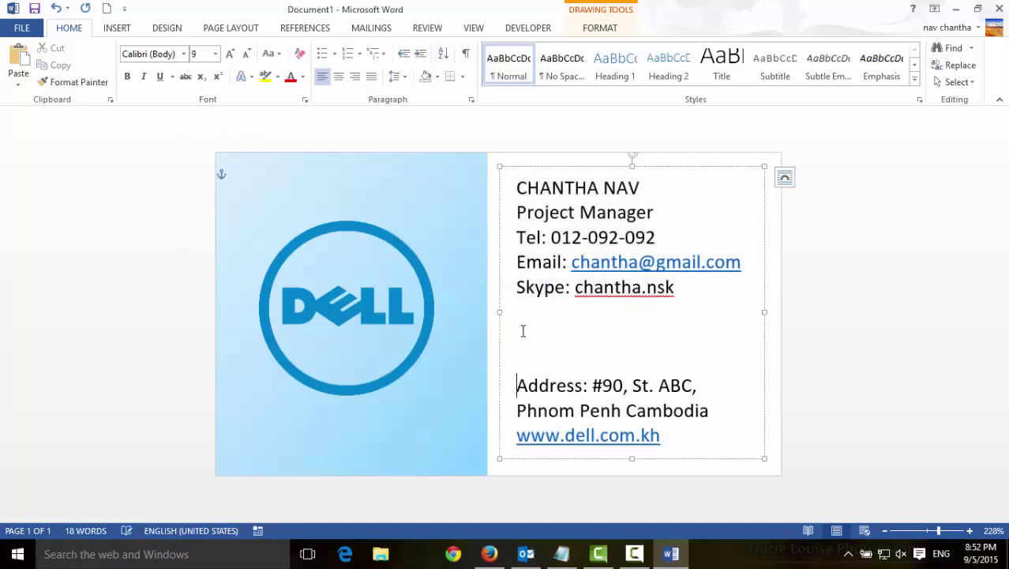
pyautogui.click(868, 417)
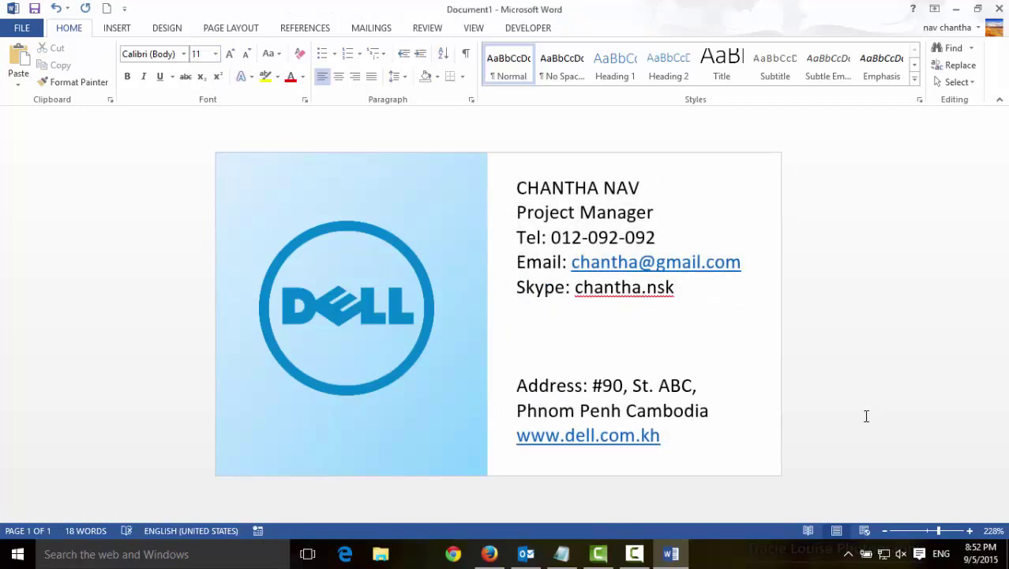
# Right-align the name-through-Skype lines and the three address lines
pyautogui.moveTo(705, 299); pyautogui.dragTo(514, 180)
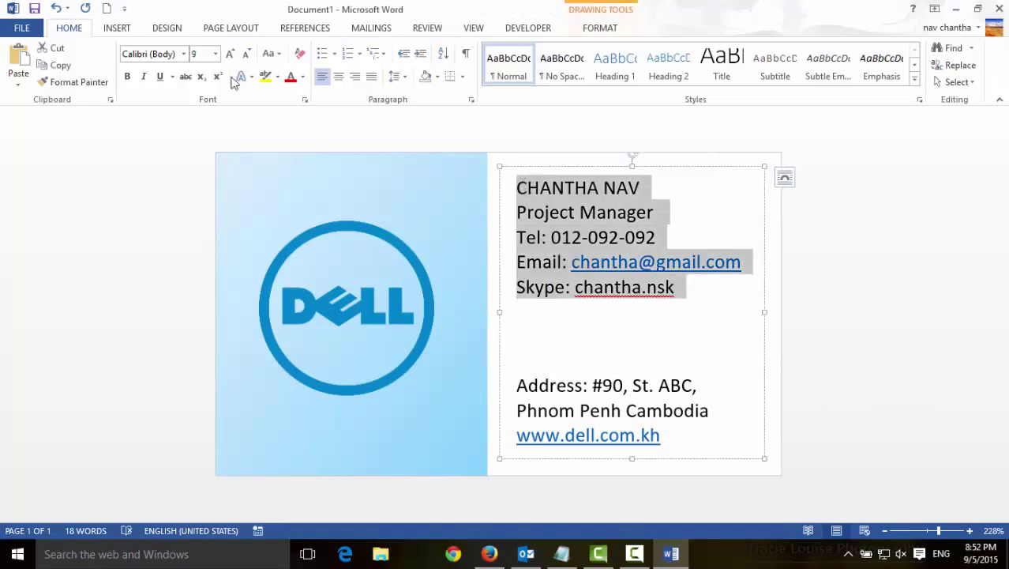
pyautogui.click(355, 75)
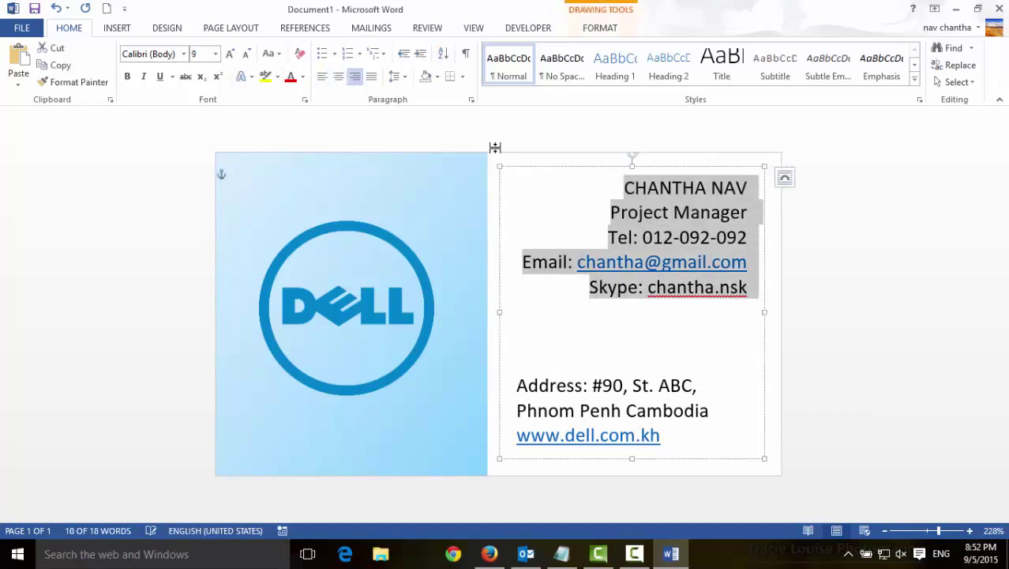
pyautogui.click(834, 236)
pyautogui.moveTo(708, 429); pyautogui.dragTo(509, 384)
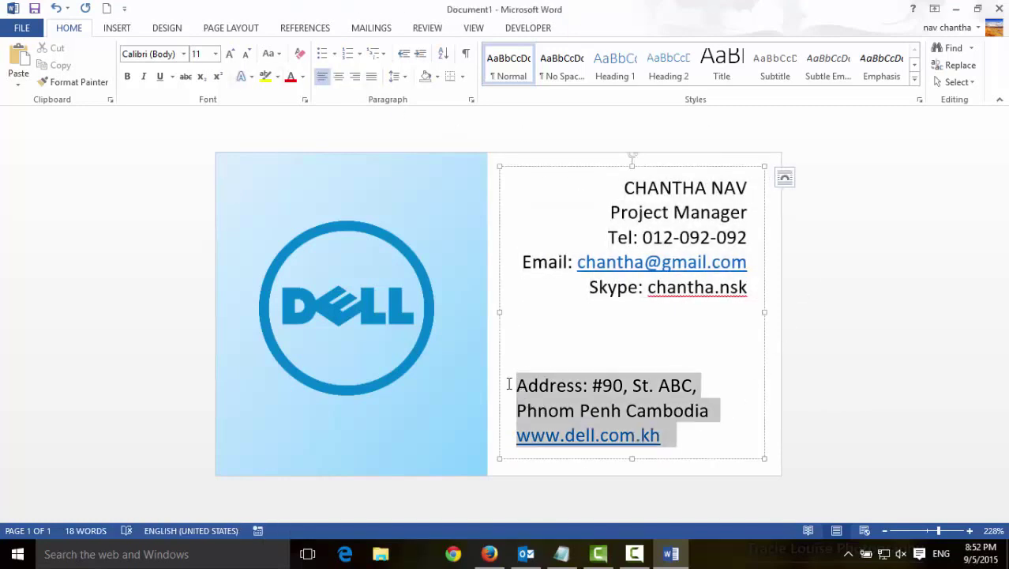
pyautogui.click(355, 76)
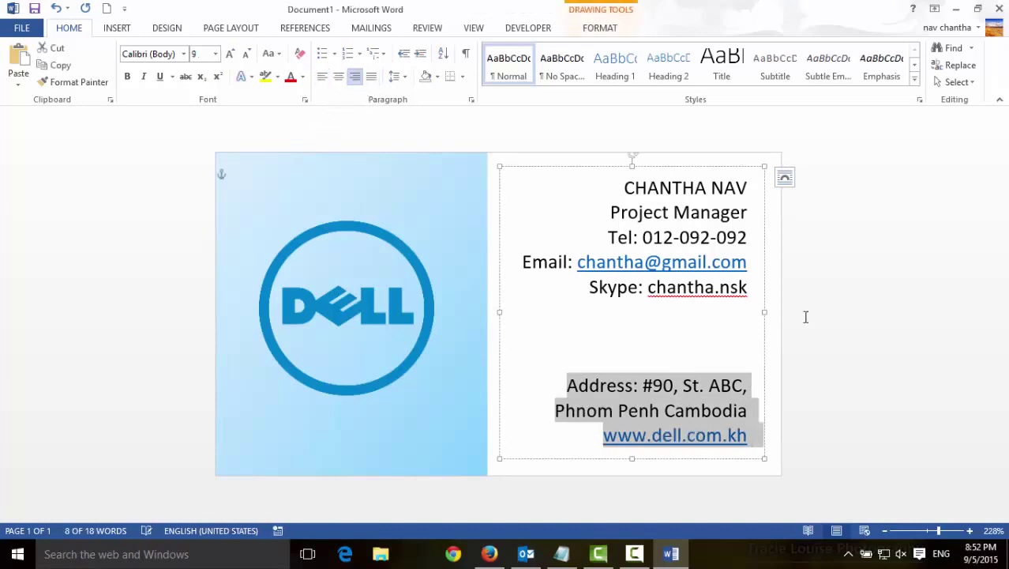
pyautogui.click(869, 319)
pyautogui.keyDown('ctrl'); pyautogui.scroll(-5, 869, 320); pyautogui.keyUp('ctrl')
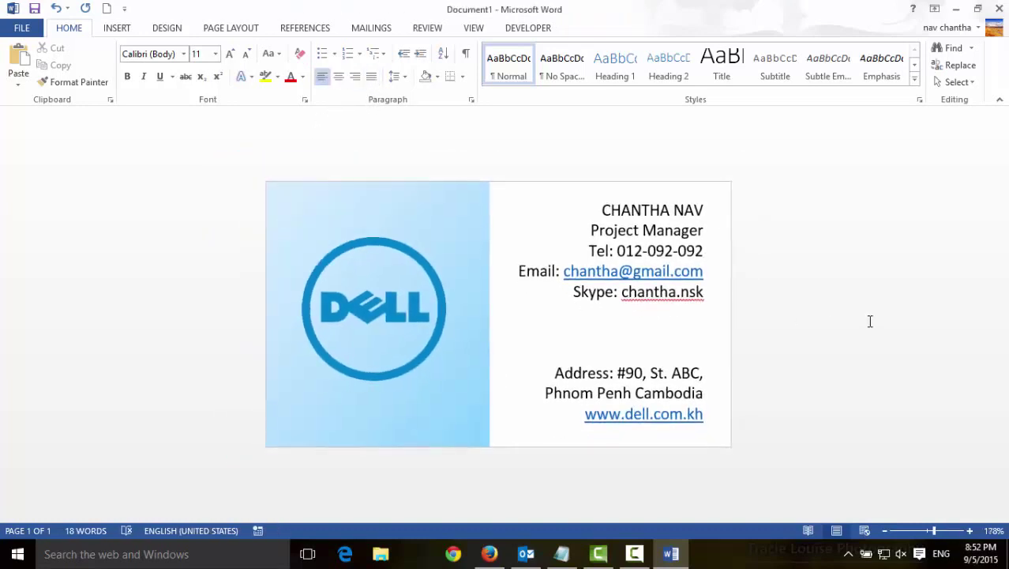
pyautogui.keyDown('ctrl'); pyautogui.scroll(-1, 869, 320); pyautogui.keyUp('ctrl')
# Draw a thin rectangle bar along the card's bottom edge
pyautogui.click(118, 30)
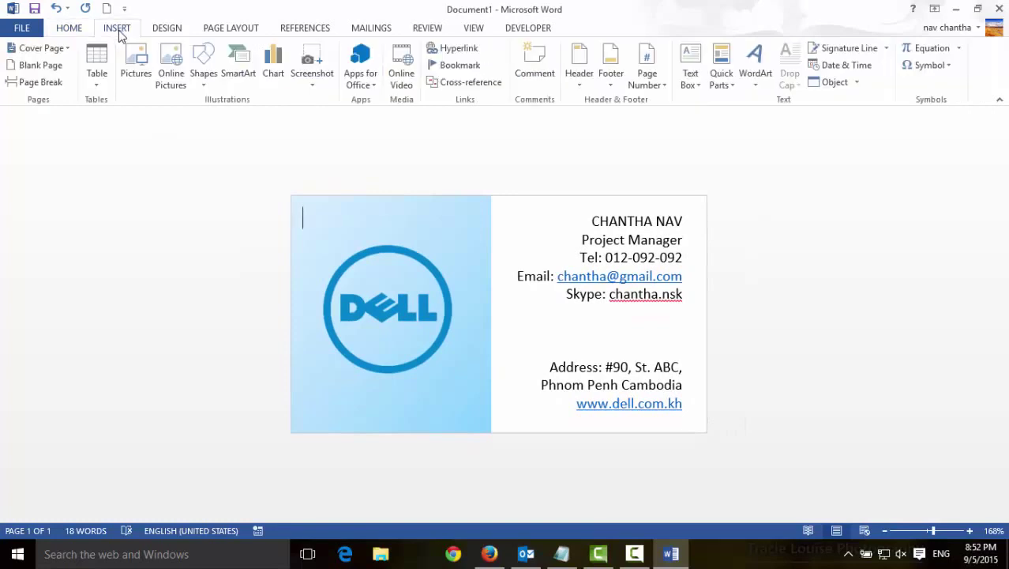
pyautogui.click(204, 87)
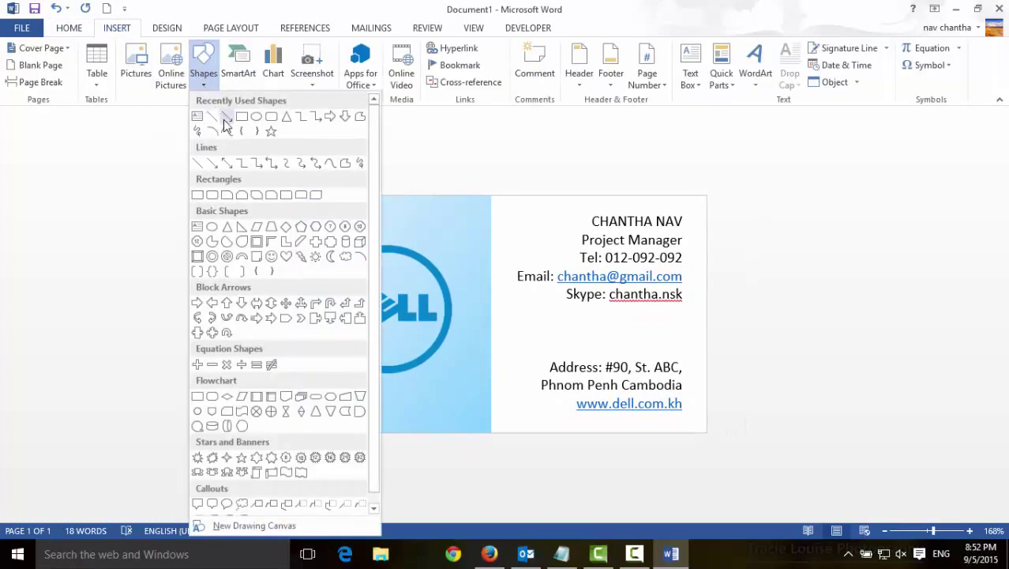
pyautogui.click(243, 120)
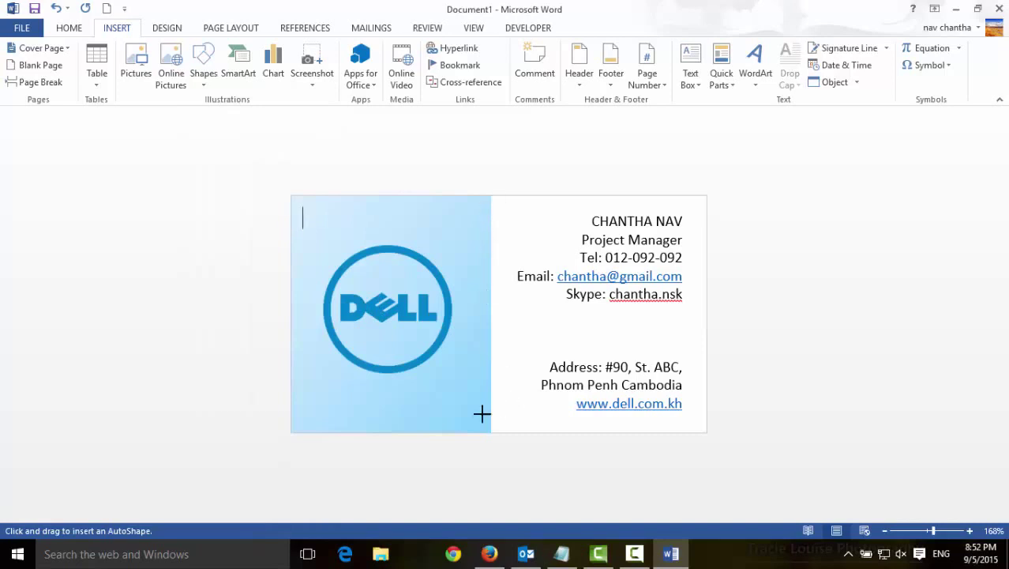
pyautogui.moveTo(294, 427); pyautogui.dragTo(721, 462)
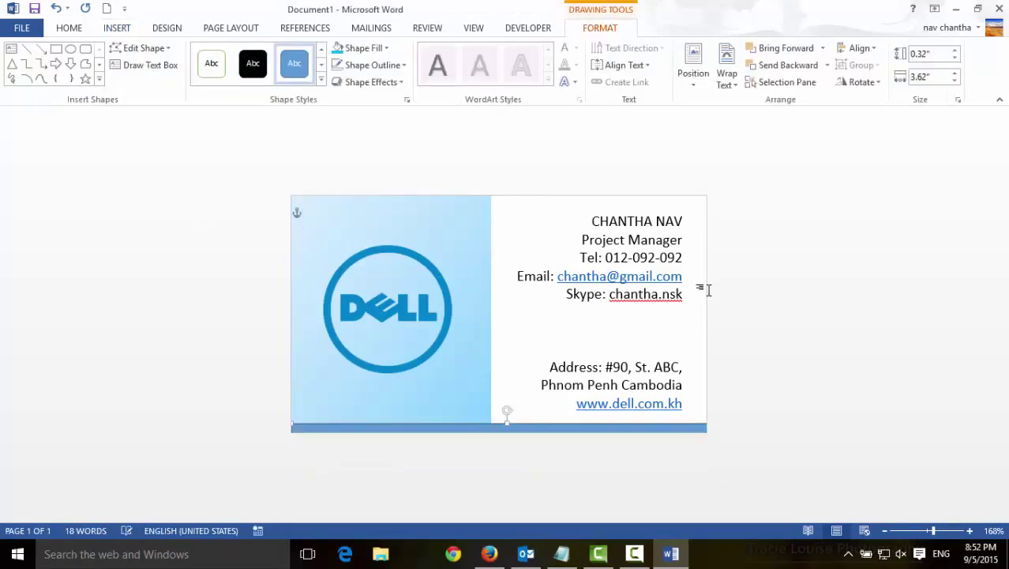
pyautogui.click(738, 293)
# Fill the bottom bar with blue, then select the name line of the contact text
pyautogui.click(535, 427)
pyautogui.click(821, 387)
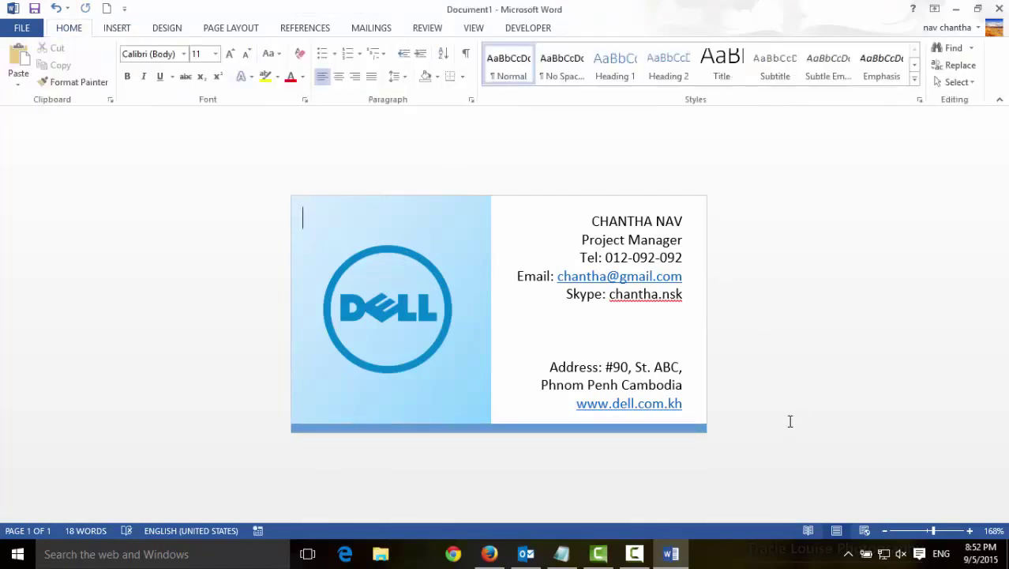
pyautogui.click(543, 427)
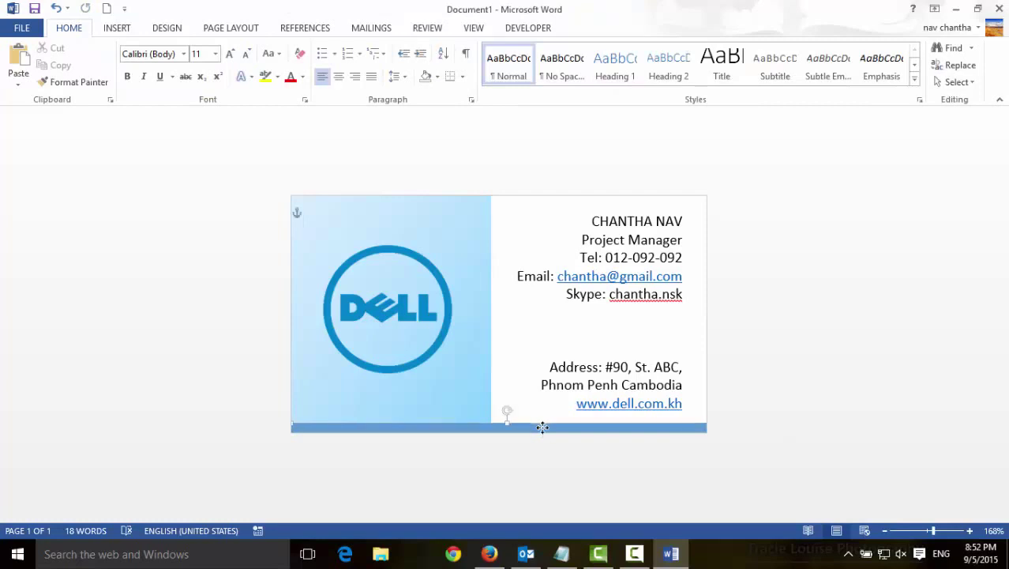
pyautogui.click(363, 47)
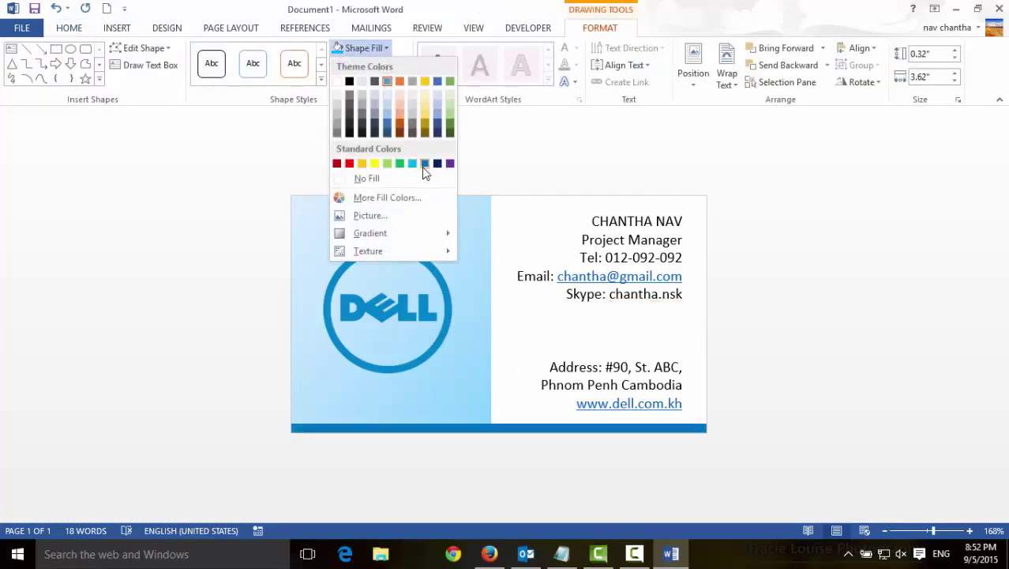
pyautogui.click(424, 163)
pyautogui.click(832, 285)
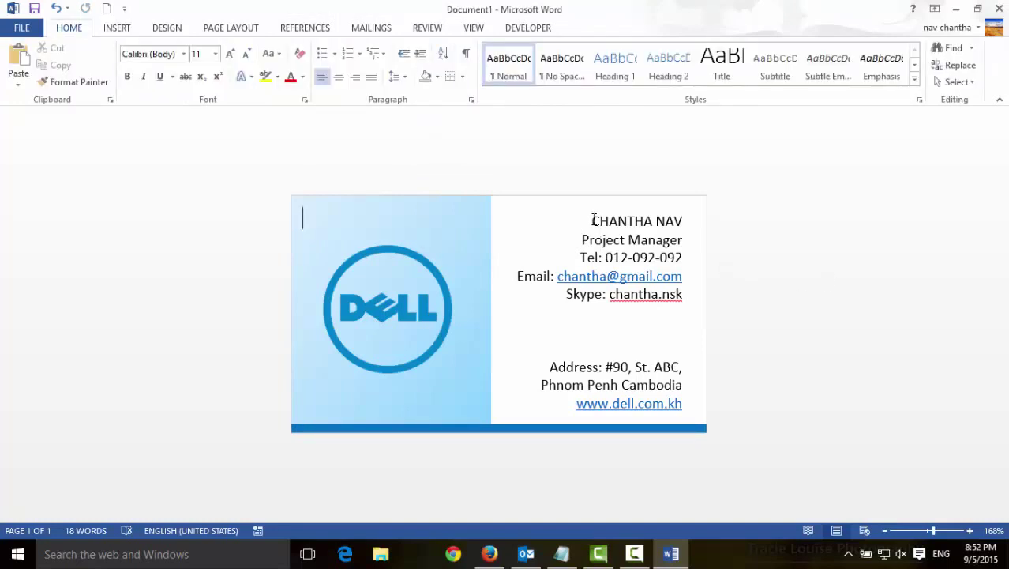
pyautogui.moveTo(590, 221); pyautogui.dragTo(683, 221)
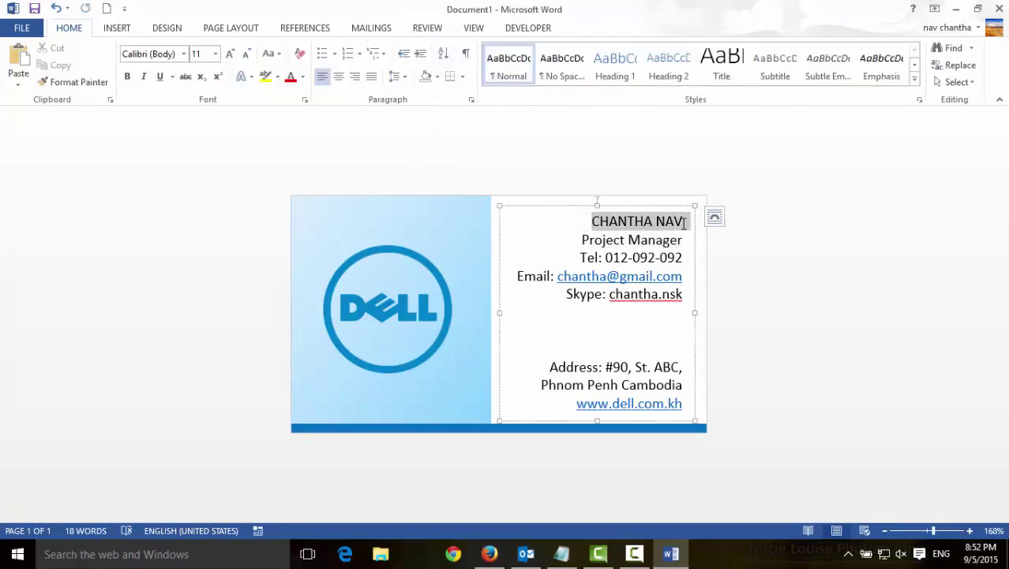
# Make the name bold and shrink the title, phone, email and Skype lines
pyautogui.click(70, 28)
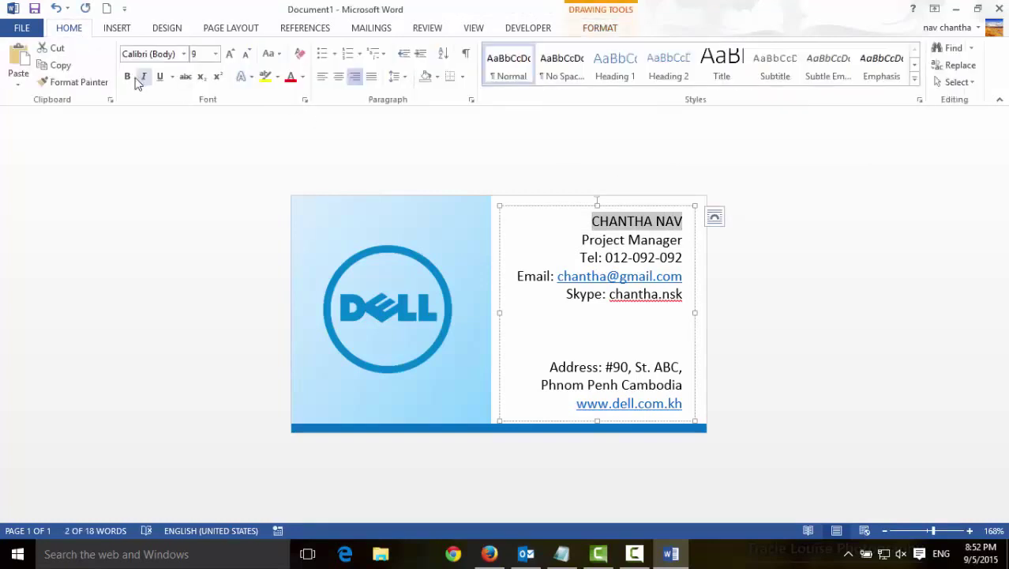
pyautogui.click(128, 76)
pyautogui.moveTo(581, 240); pyautogui.dragTo(683, 296)
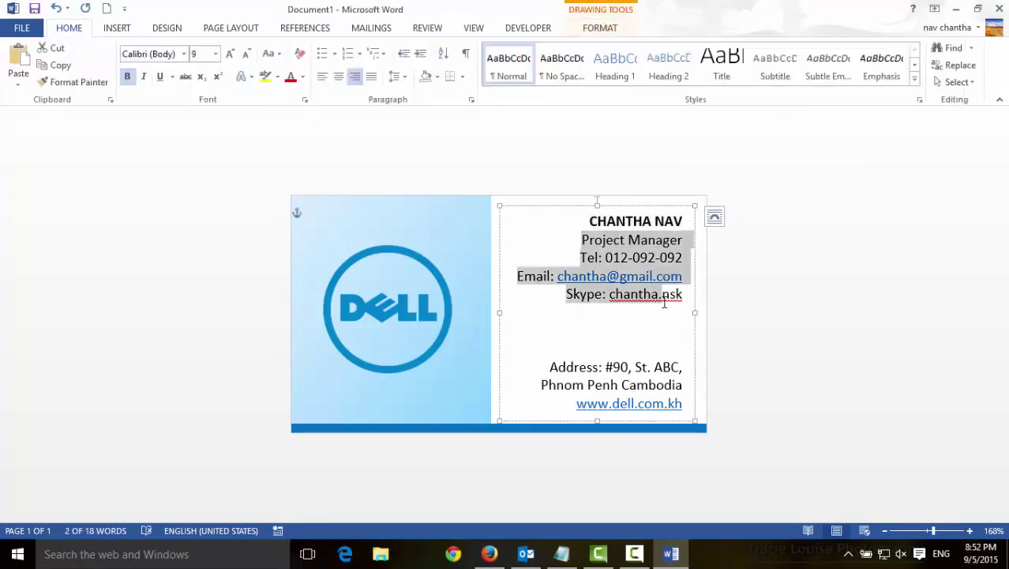
pyautogui.click(215, 53)
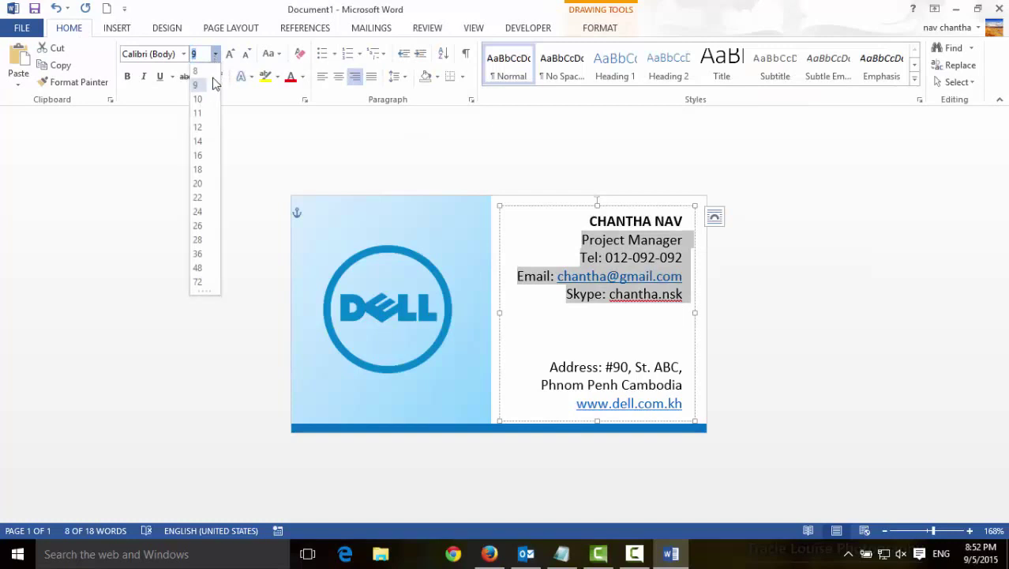
pyautogui.click(201, 70)
pyautogui.click(760, 305)
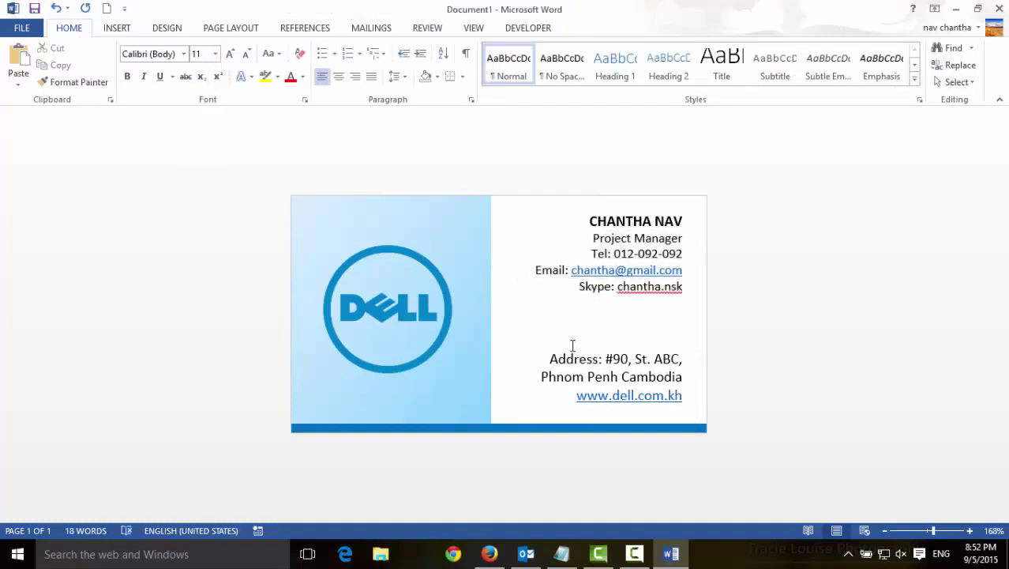
# Set the address and website lines to 8 pt and add a blank line above the address
pyautogui.moveTo(550, 358); pyautogui.dragTo(671, 399)
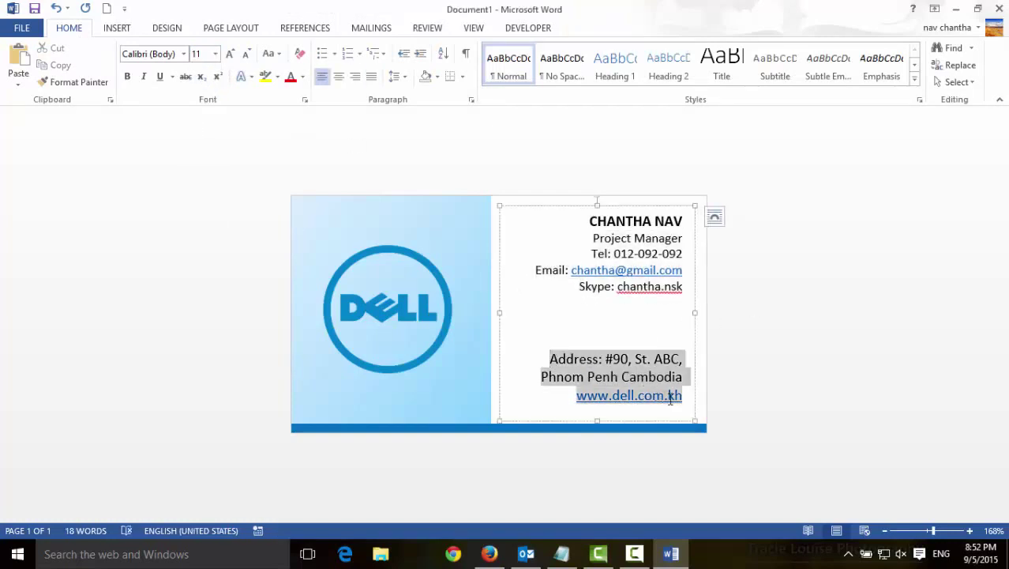
pyautogui.click(216, 54)
pyautogui.click(198, 113)
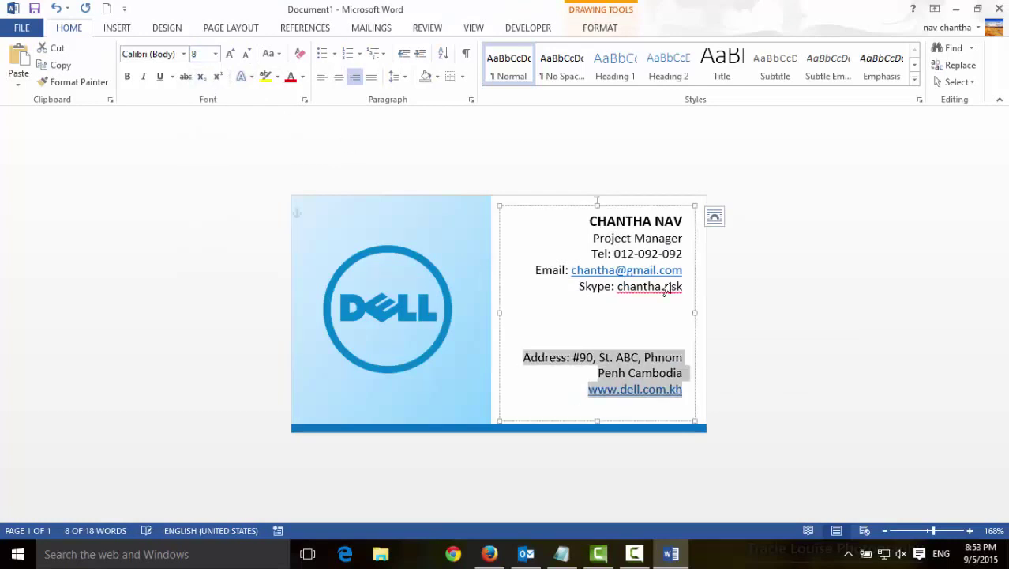
pyautogui.click(744, 320)
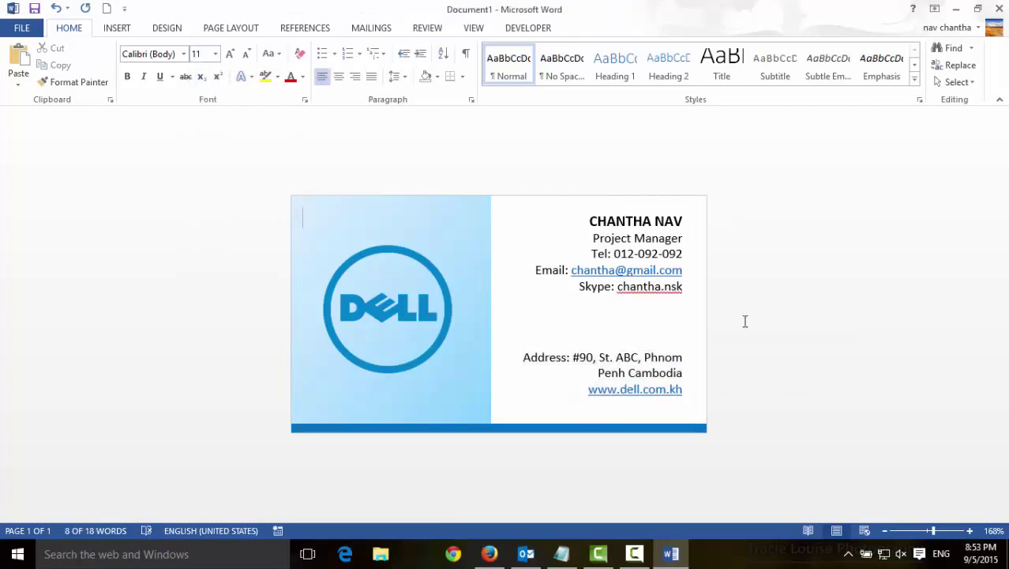
pyautogui.click(524, 355)
pyautogui.press('Return')
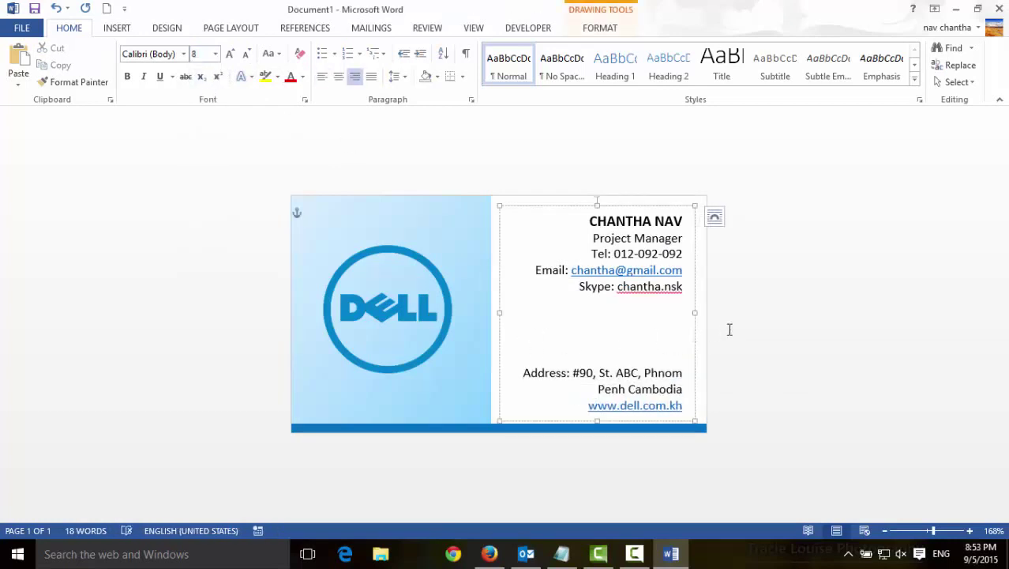
pyautogui.click(732, 327)
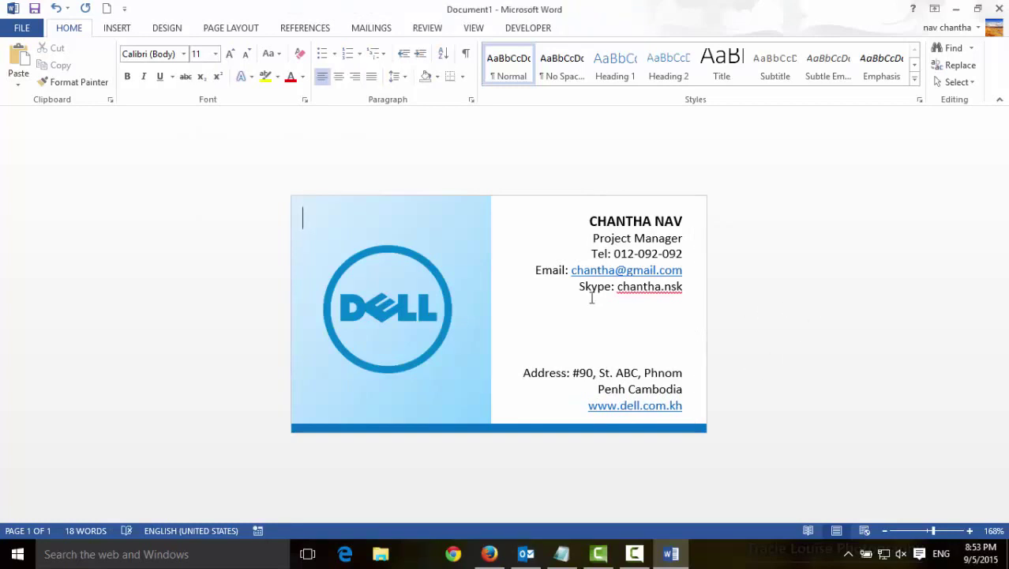
pyautogui.tripleClick(214, 203)
# Add Quick Print and Print Preview to the Quick Access Toolbar
pyautogui.click(866, 235)
pyautogui.click(123, 8)
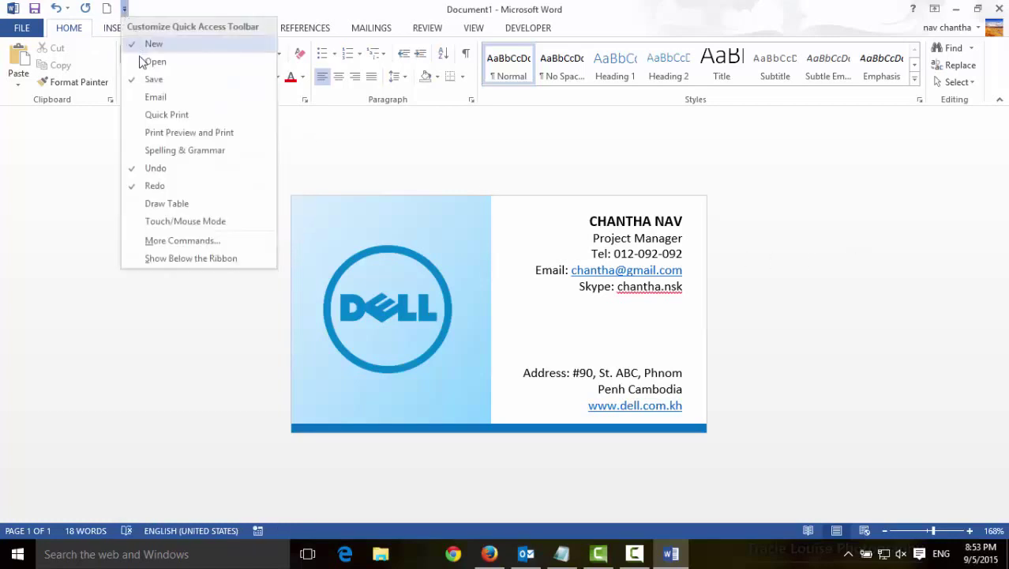
pyautogui.press('Escape')
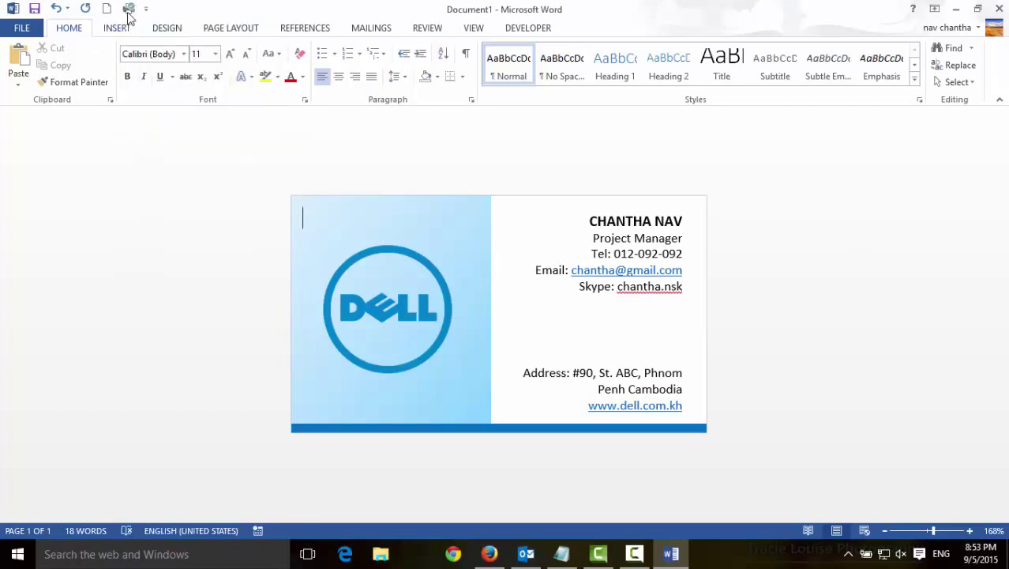
pyautogui.click(146, 8)
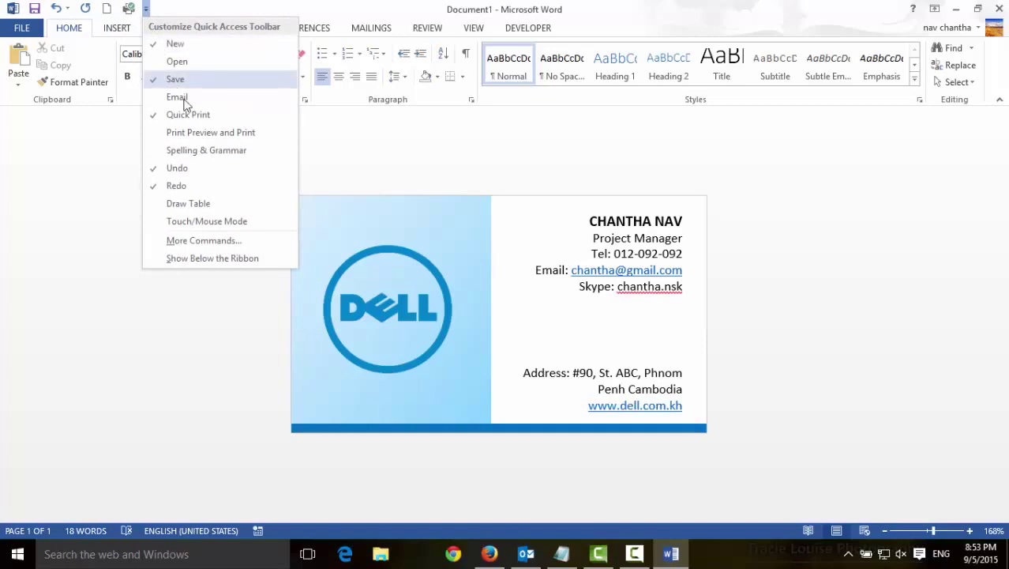
pyautogui.click(196, 139)
# Print the card using the Microsoft Print to PDF printer
pyautogui.hotkey('ctrl', 'p')
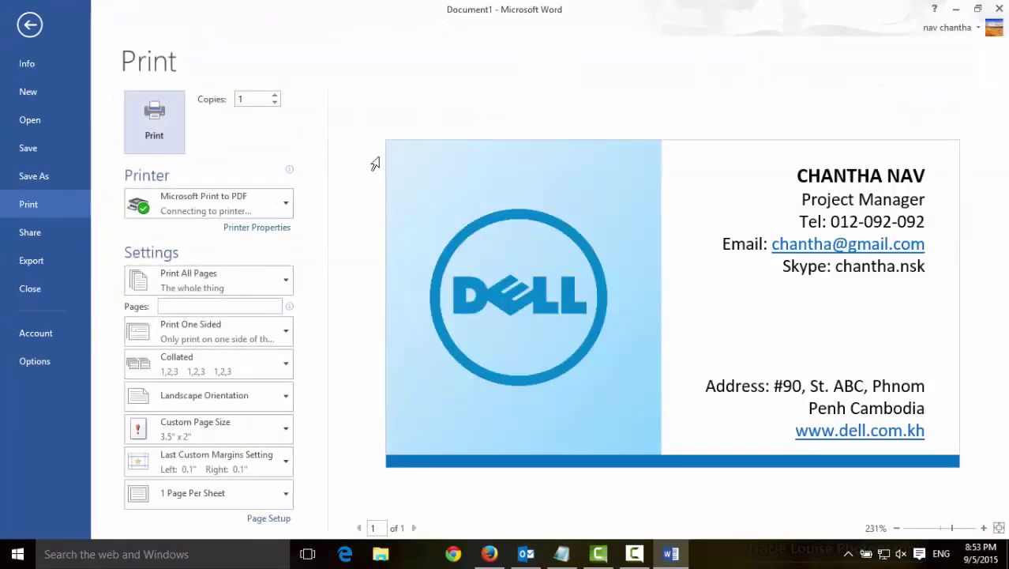
pyautogui.click(193, 201)
pyautogui.click(198, 268)
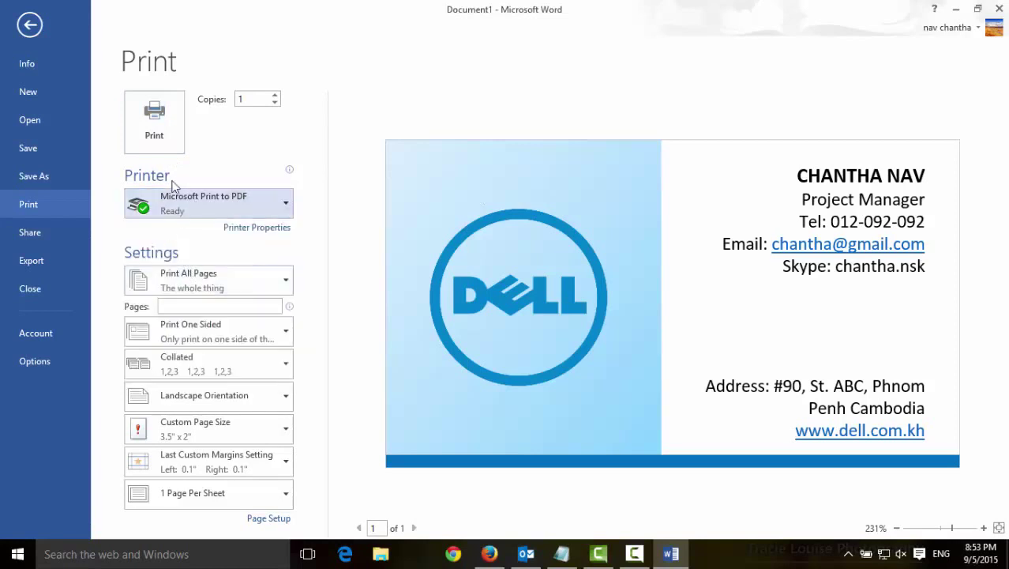
pyautogui.click(150, 117)
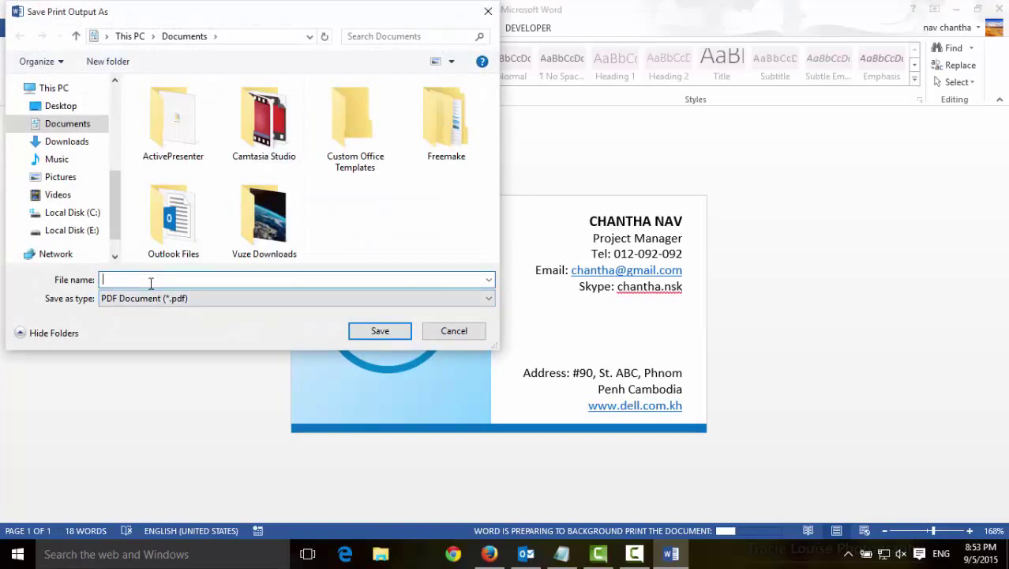
# Save the PDF to the Desktop as Name Card-word.pdf, keeping the existing Name Card.pdf
pyautogui.write('Name Card')
pyautogui.click(79, 106)
pyautogui.click(390, 329)
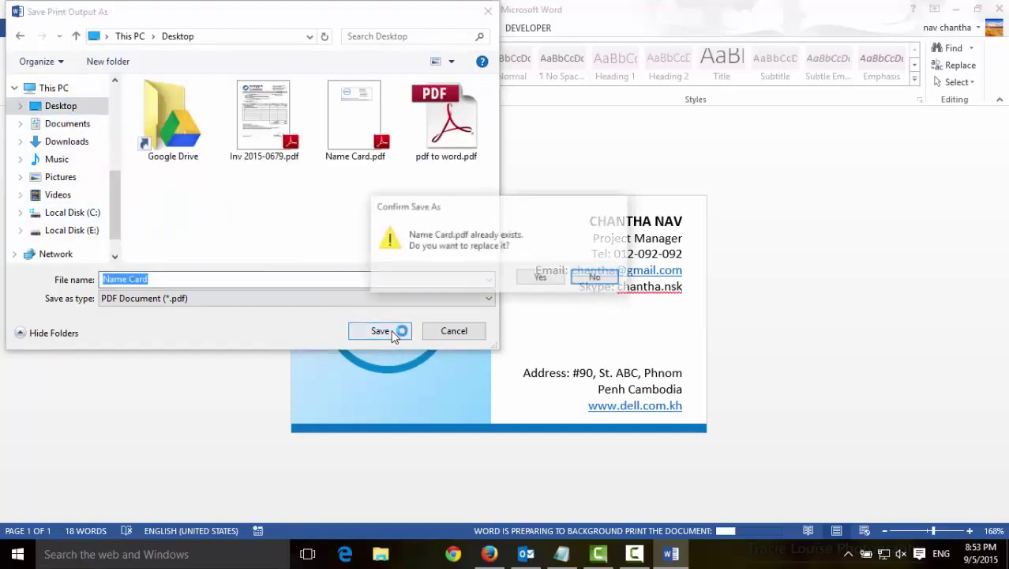
pyautogui.click(588, 283)
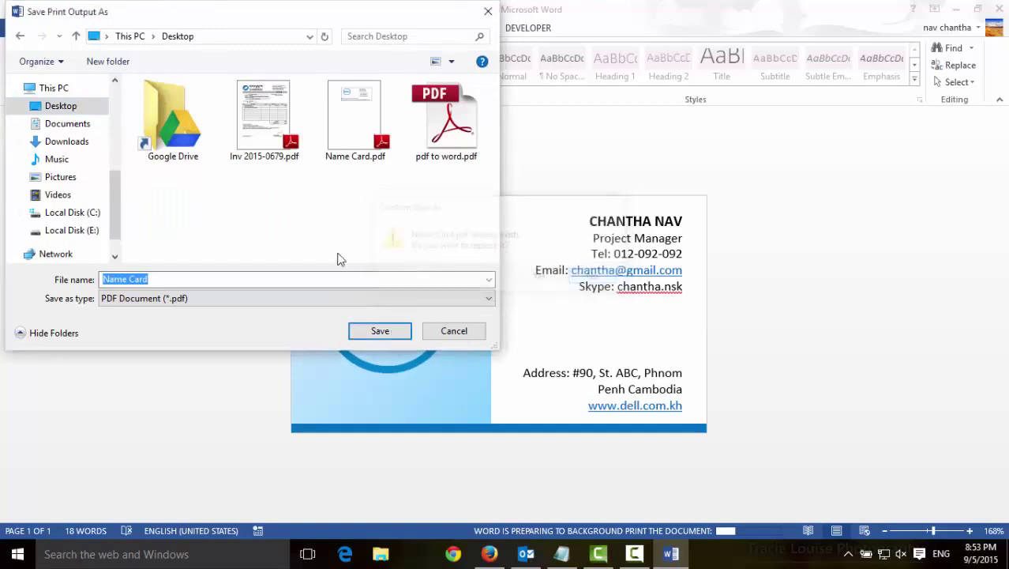
pyautogui.click(243, 279)
pyautogui.write('-word')
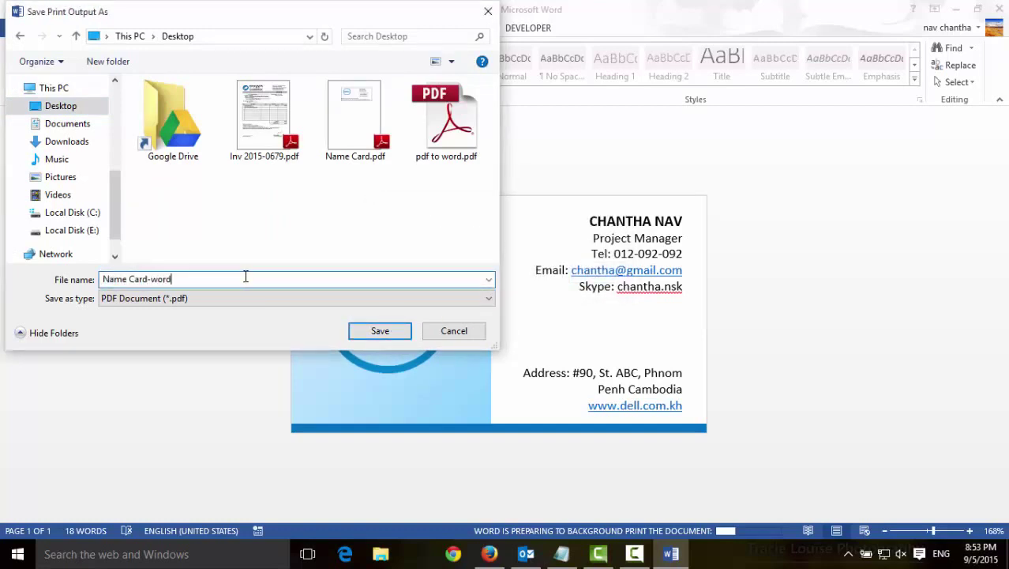
pyautogui.press('Return')
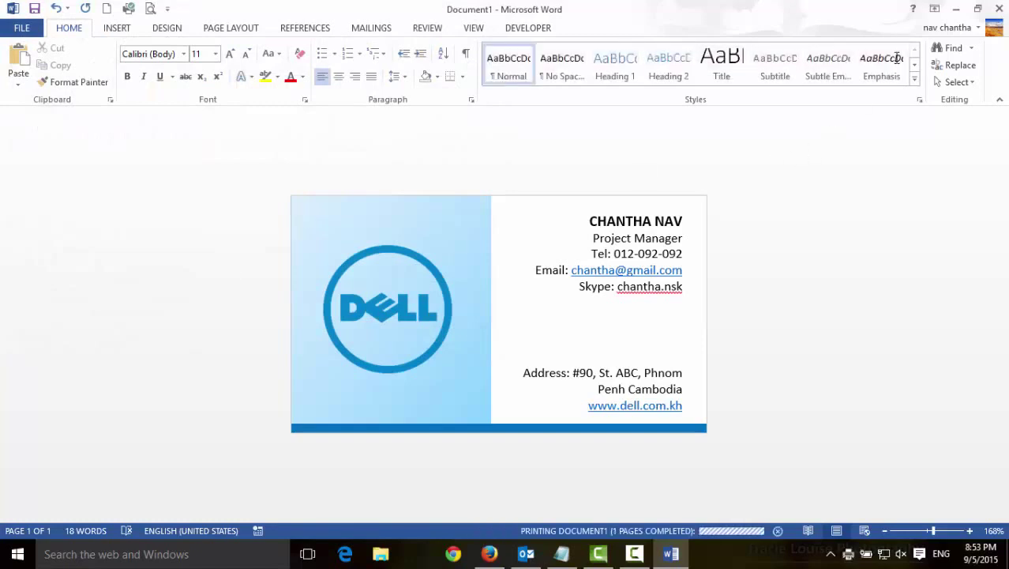
pyautogui.press('super+d')
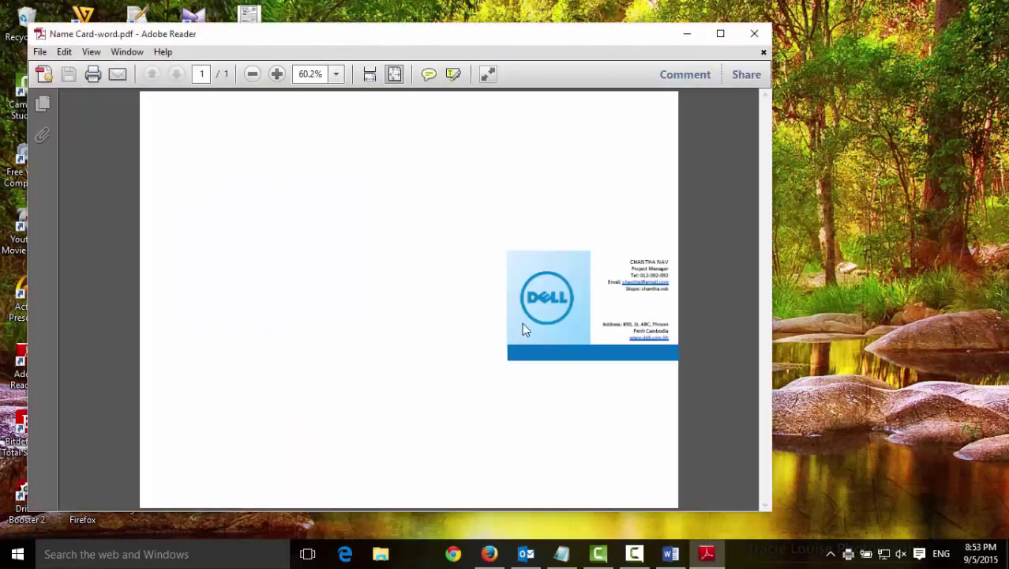
# Zoom in and out on the business card PDF in Adobe Reader
pyautogui.scroll(1, 606, 293)
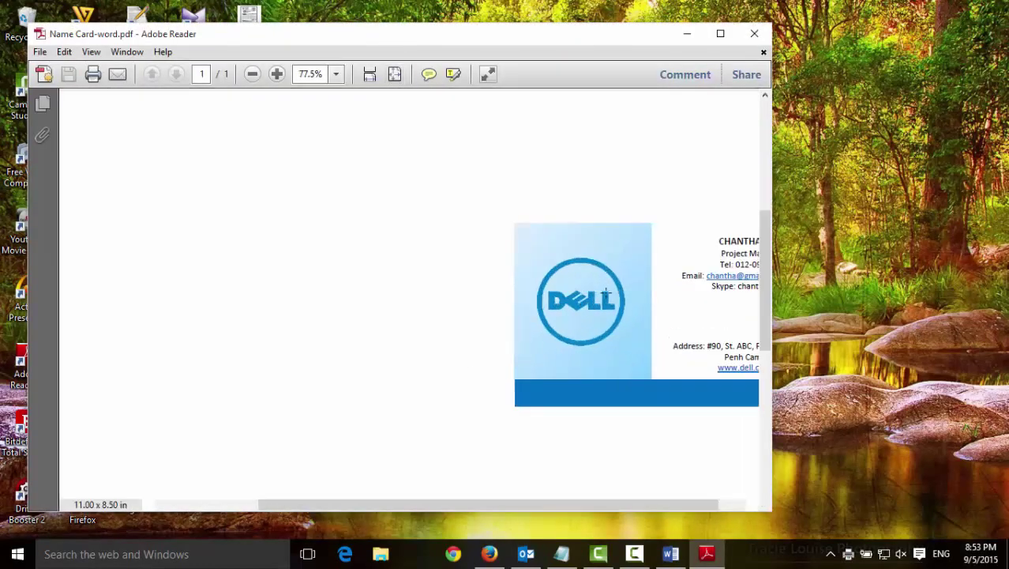
pyautogui.scroll(1, 605, 292)
pyautogui.scroll(-1, 605, 292)
pyautogui.scroll(1, 674, 302)
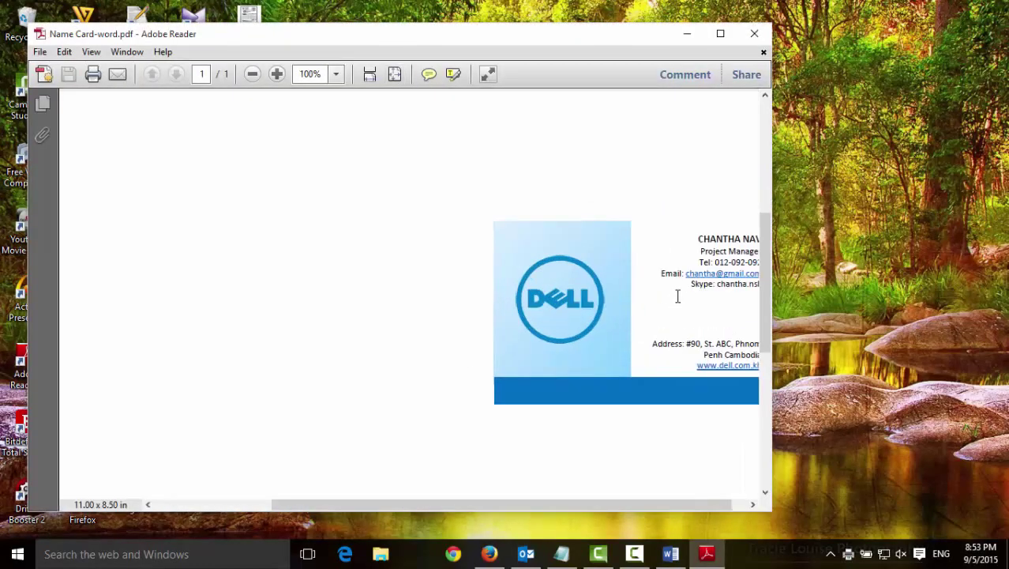
pyautogui.scroll(-1, 677, 296)
pyautogui.scroll(-1, 681, 323)
pyautogui.scroll(2, 680, 326)
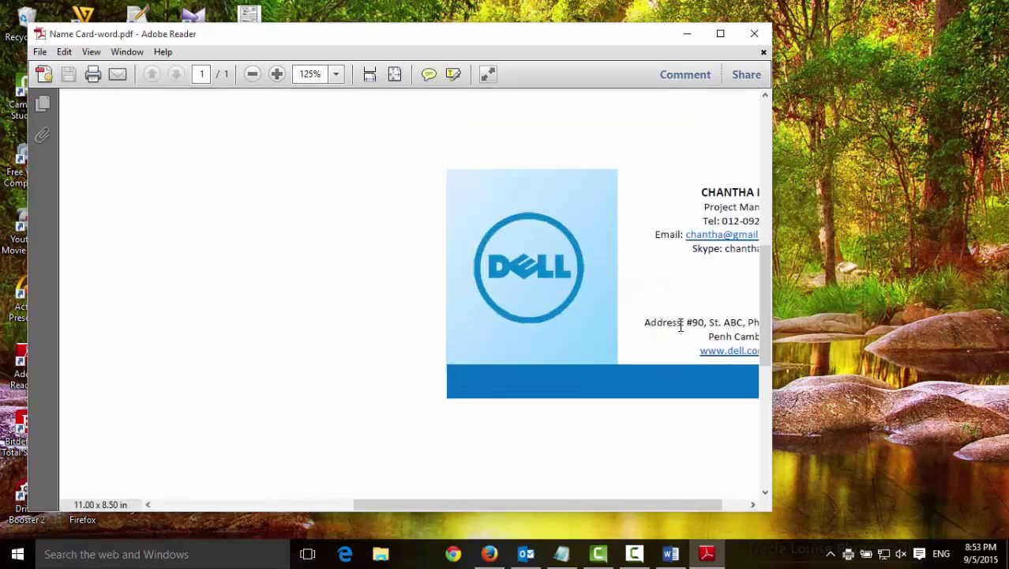
# Pan across the enlarged card, then close Adobe Reader and return to Word
pyautogui.moveTo(610, 504); pyautogui.dragTo(698, 513)
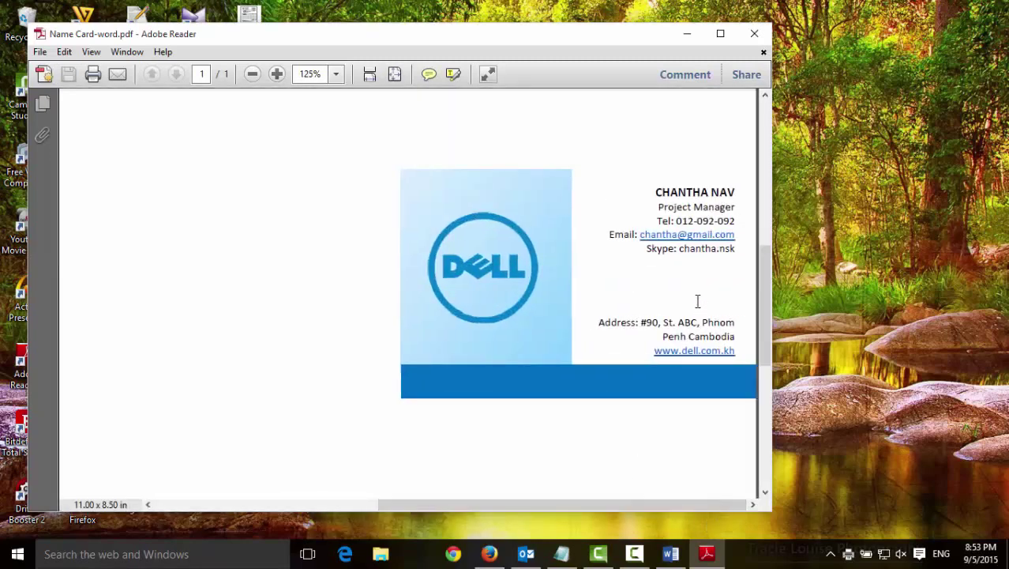
pyautogui.scroll(1, 707, 238)
pyautogui.scroll(1, 708, 237)
pyautogui.scroll(-2, 707, 235)
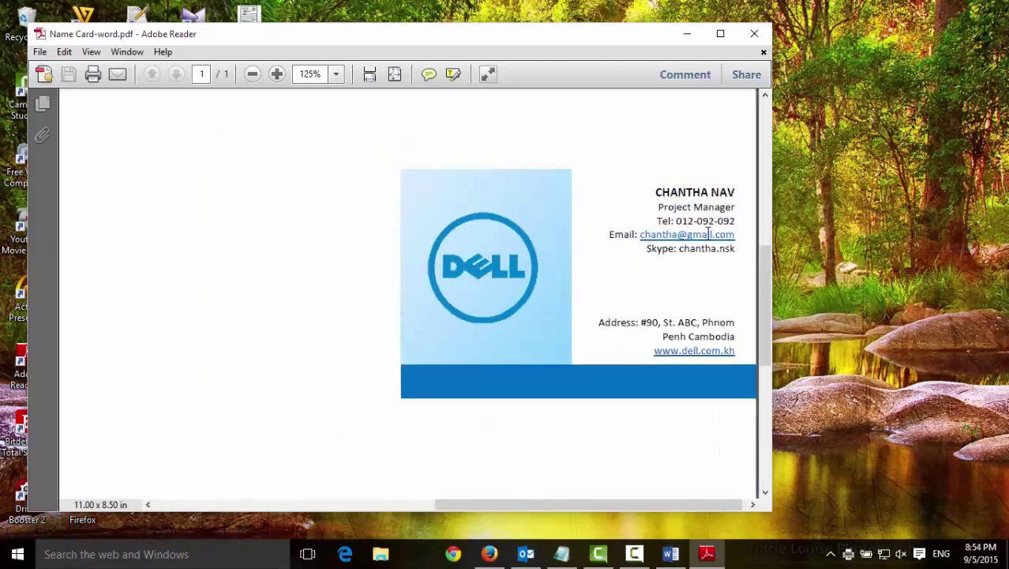
pyautogui.scroll(2, 708, 233)
pyautogui.scroll(-3, 708, 233)
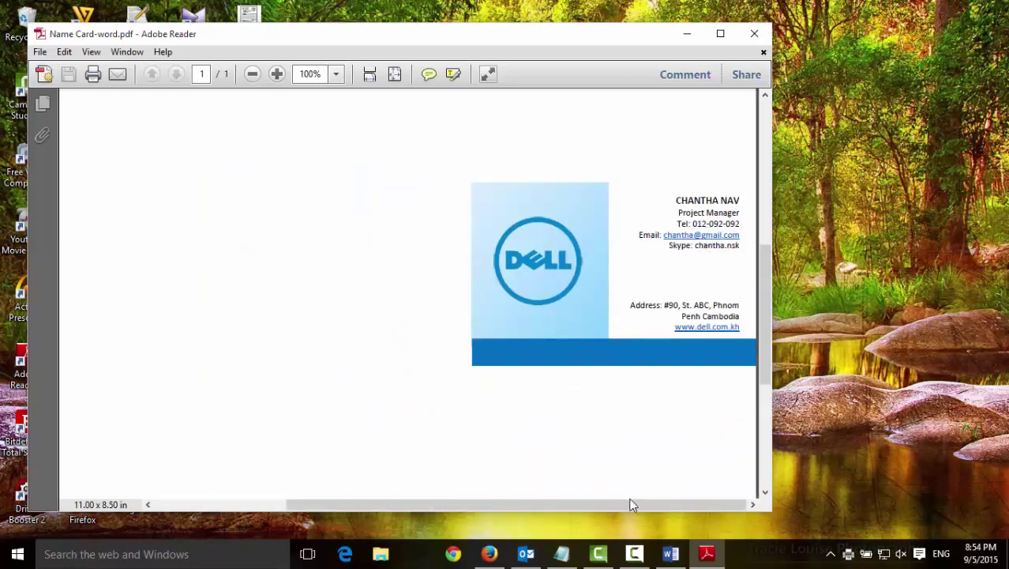
pyautogui.click(754, 33)
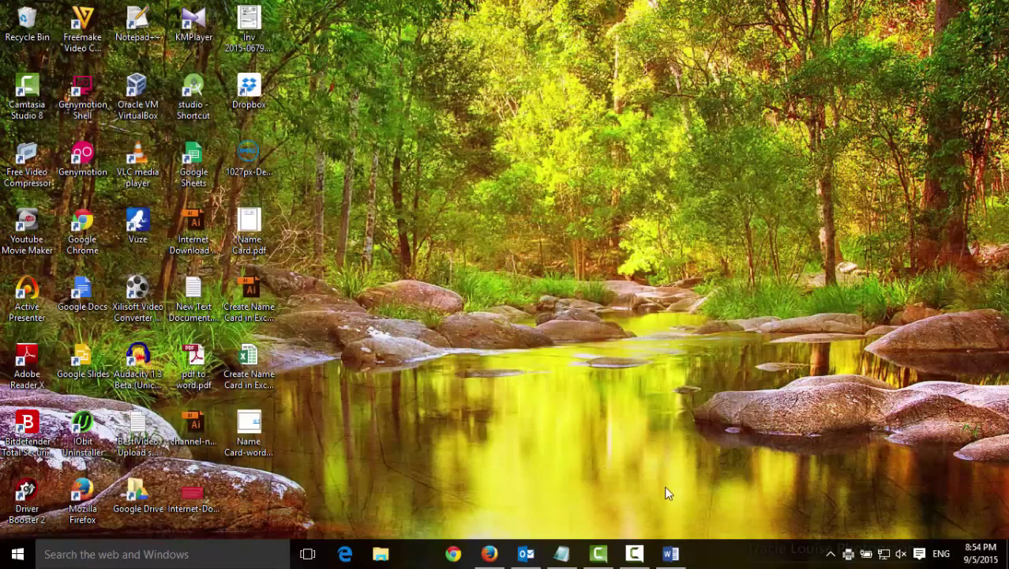
pyautogui.click(671, 554)
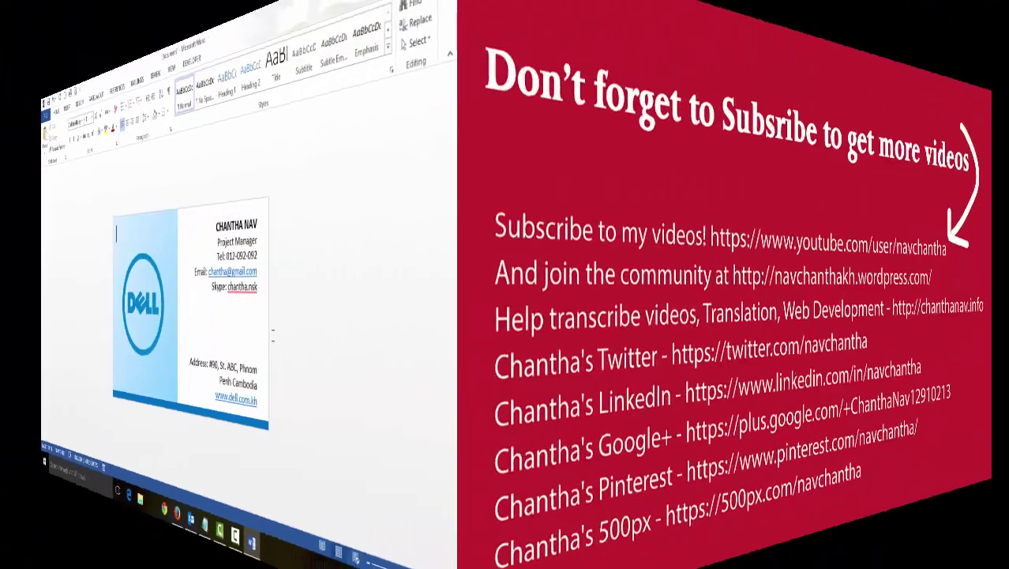